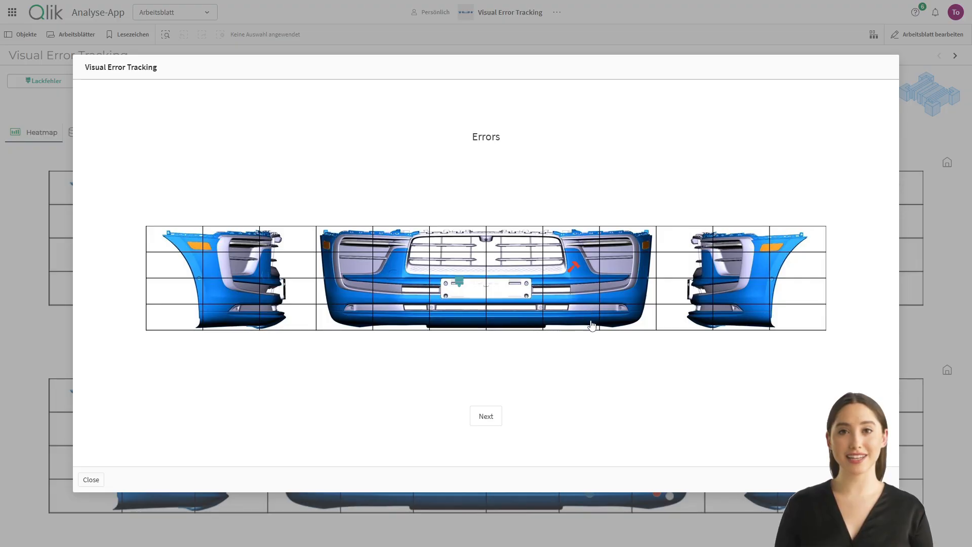
Step: Mark a Spaltmaß error on the lower right part of the front bumper and save it with the comment "Not appropriate"
click(630, 300)
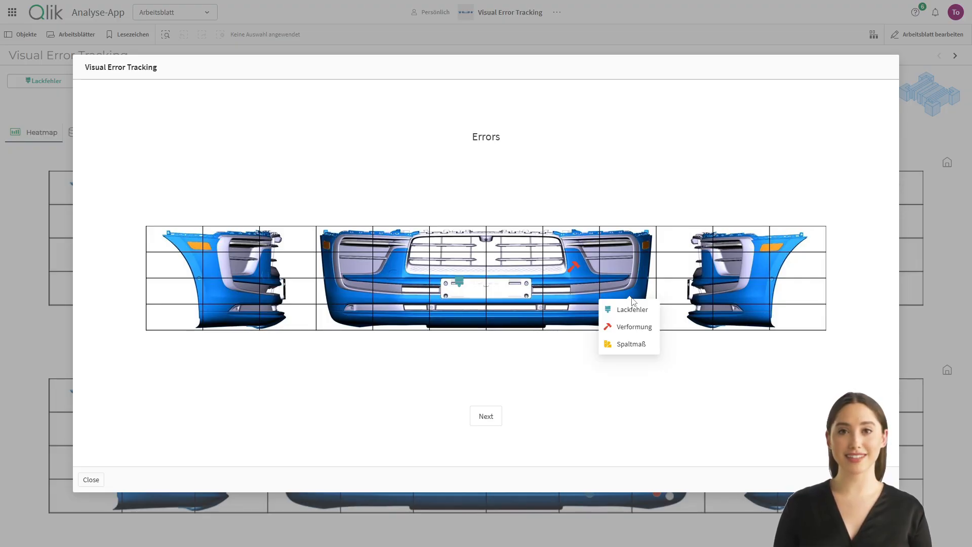
click(639, 353)
click(489, 422)
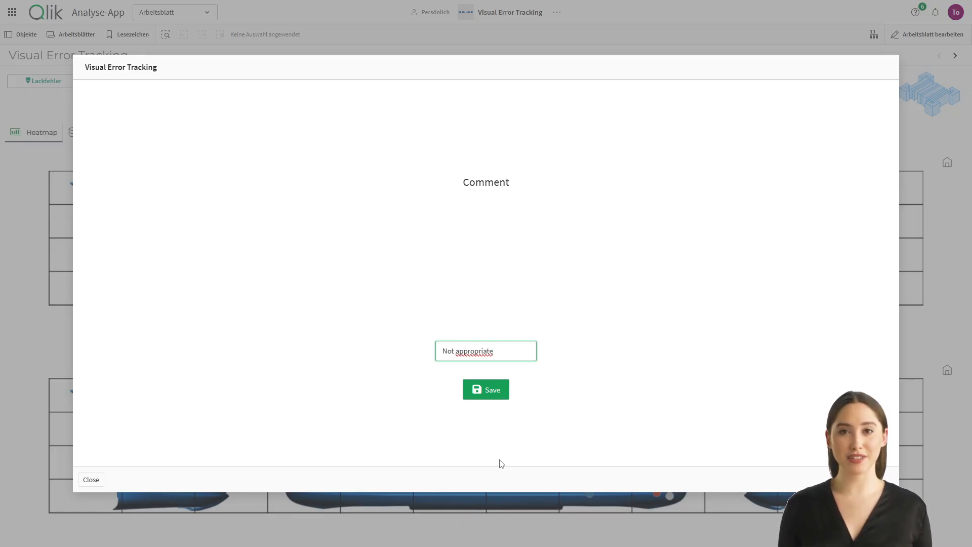
click(493, 397)
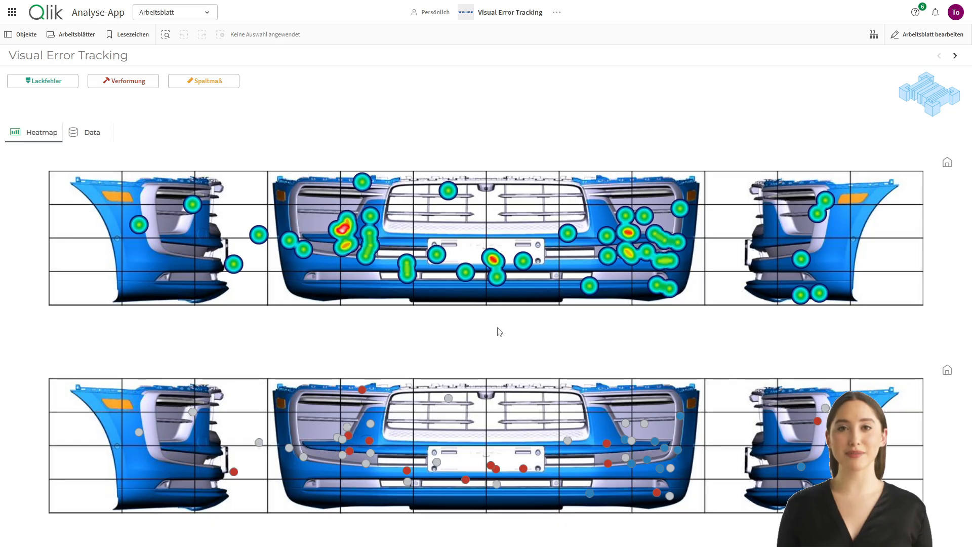
scroll(474, 327, down, 2)
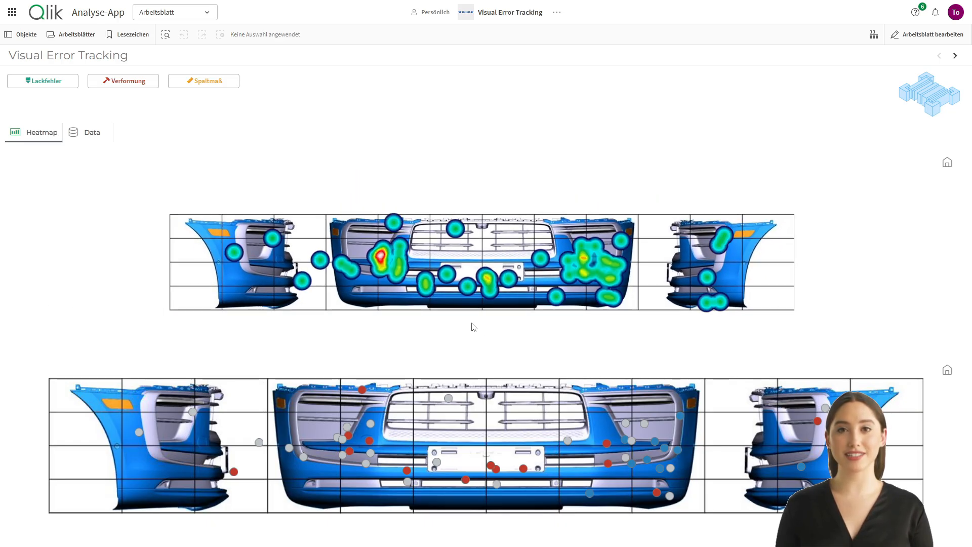
scroll(485, 432, down, 3)
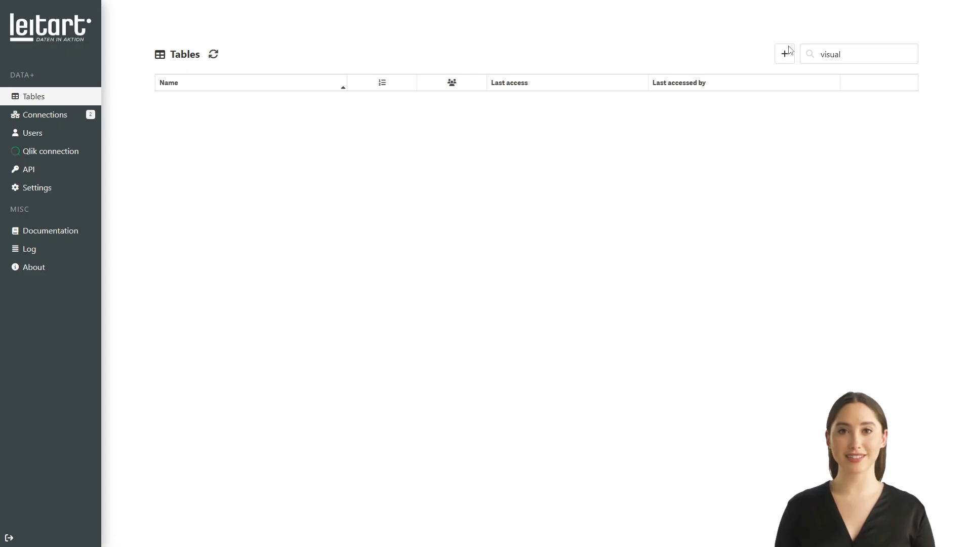
Step: Create a table named visual_error_article with the columns comment and article_id, leaving its history off
click(785, 56)
click(507, 203)
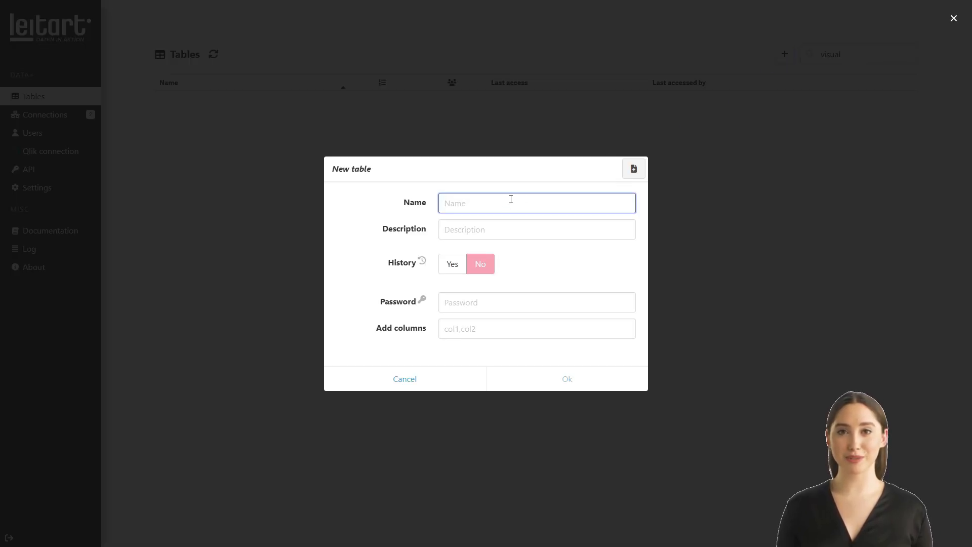
text(visual)
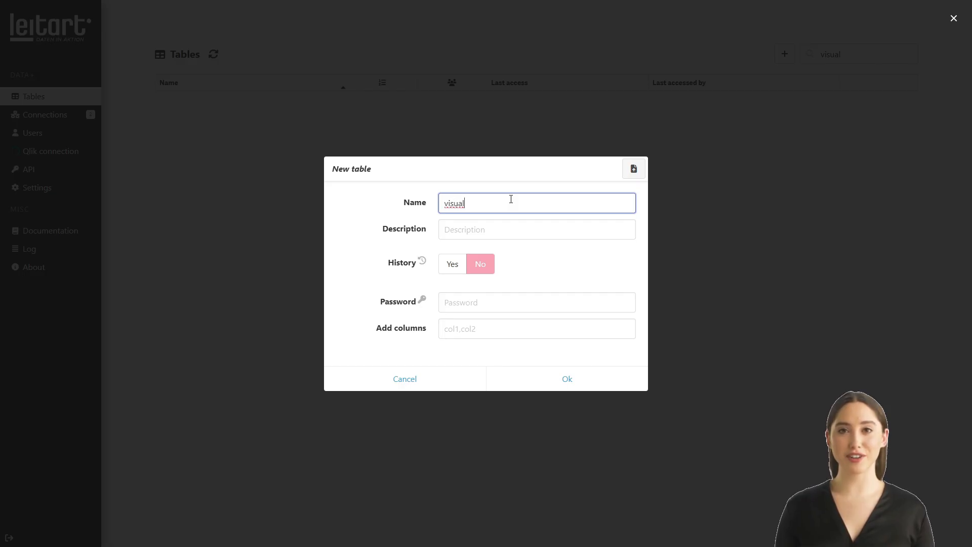
text(_error)
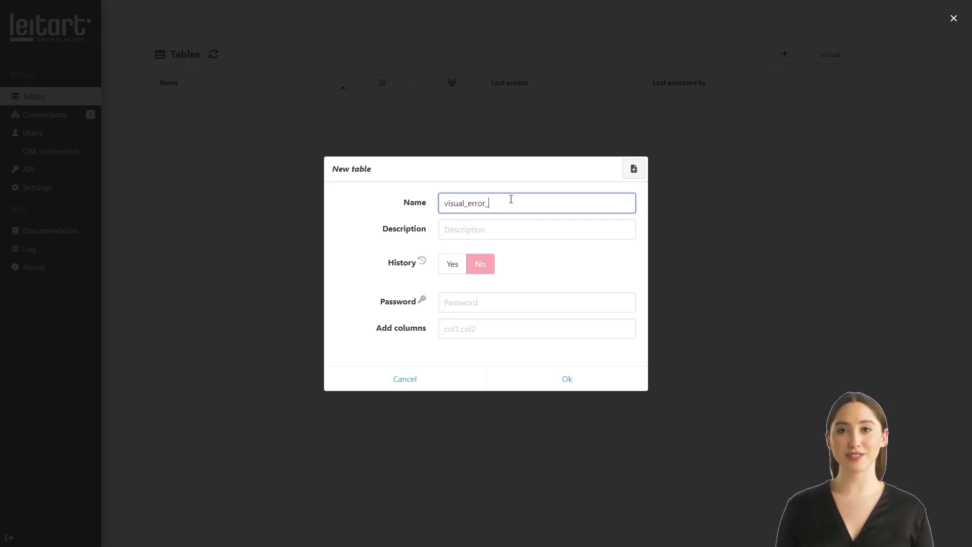
text(_article)
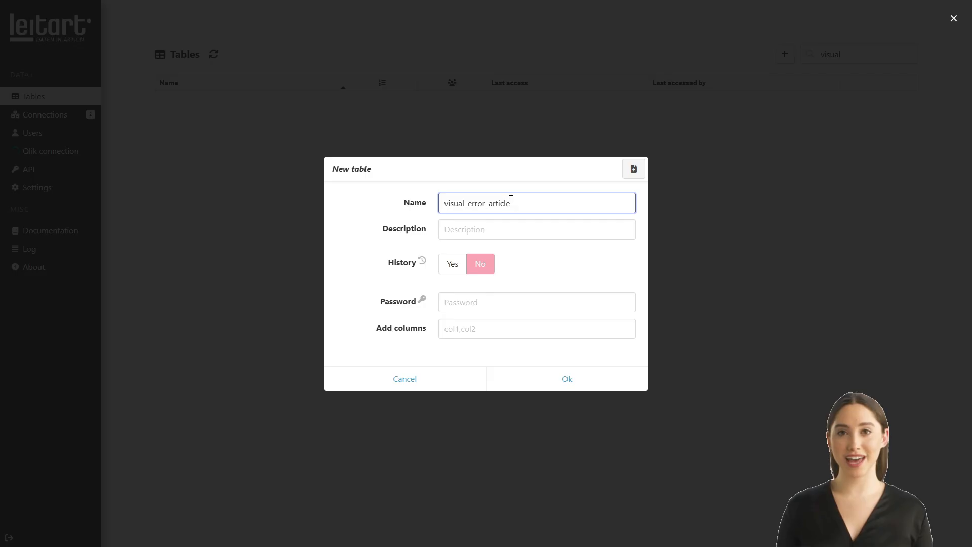
key(Tab)
key(Tab)
key(Tab)
key(Tab)
text(comm)
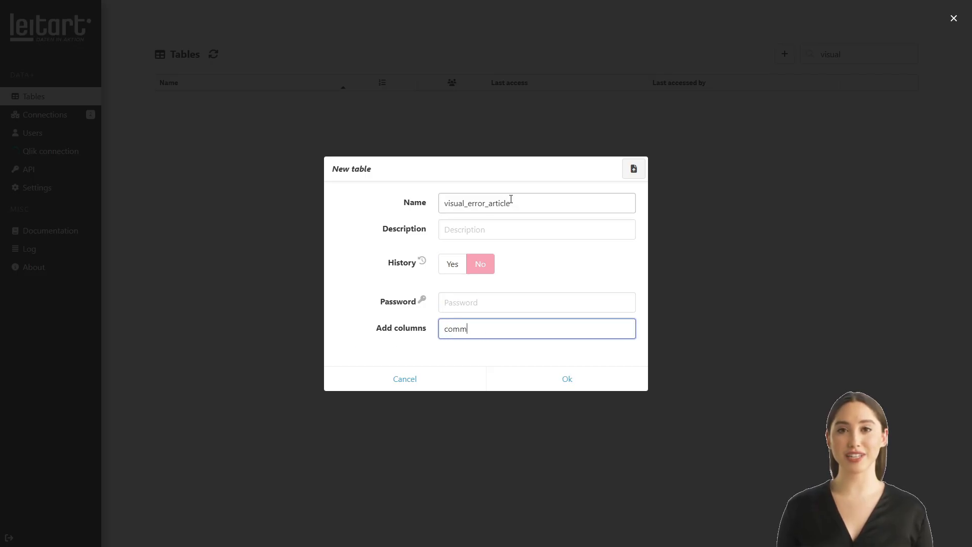
text(ent,article)
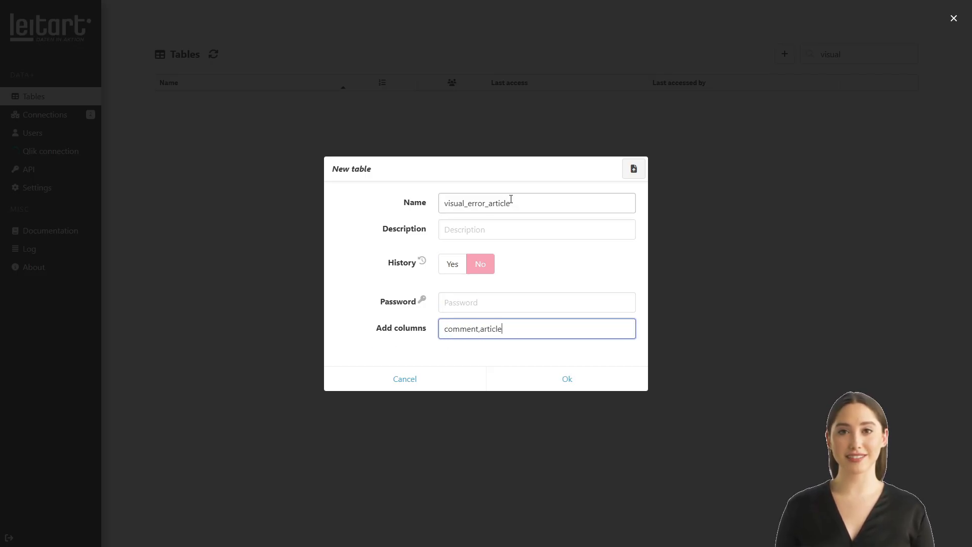
text(_id)
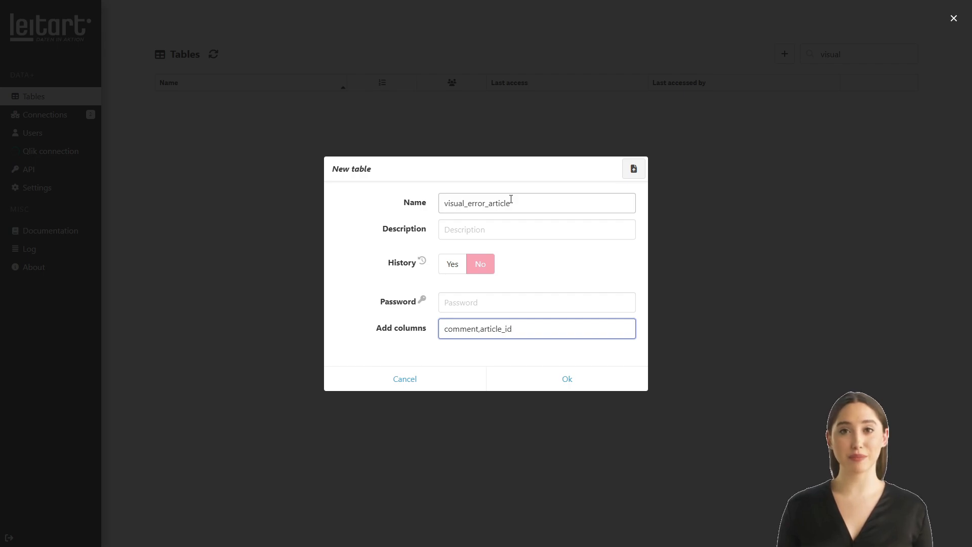
click(619, 386)
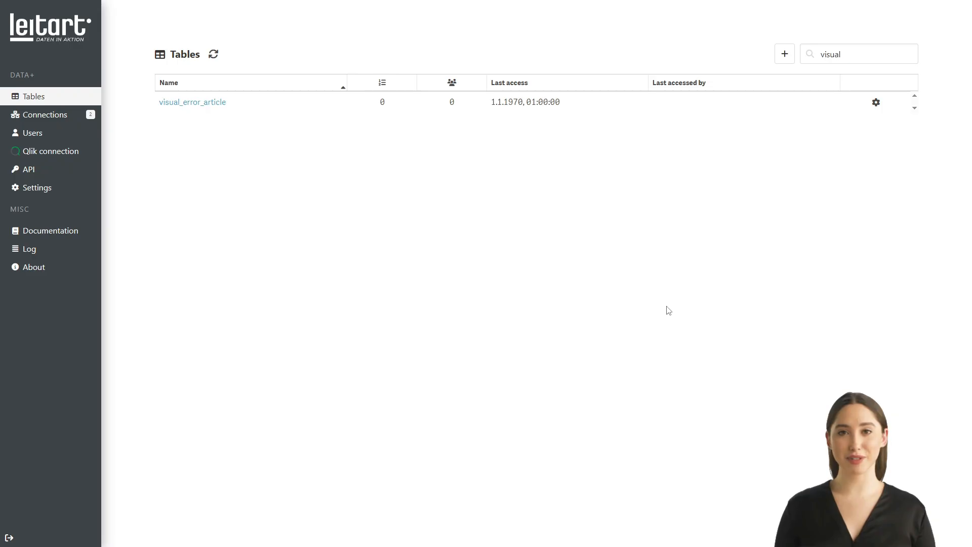
Step: Create a table named visual_error_grid with the columns article_id, error, percentage_x and percentage_y
click(785, 54)
click(509, 201)
text(visual)
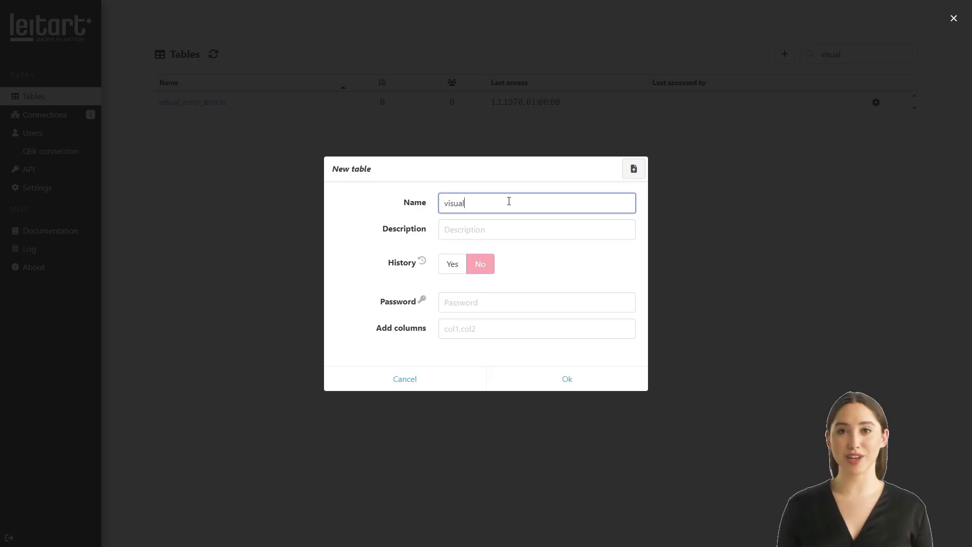
text(_error_grid)
key(Tab)
key(Tab)
key(Tab)
key(Tab)
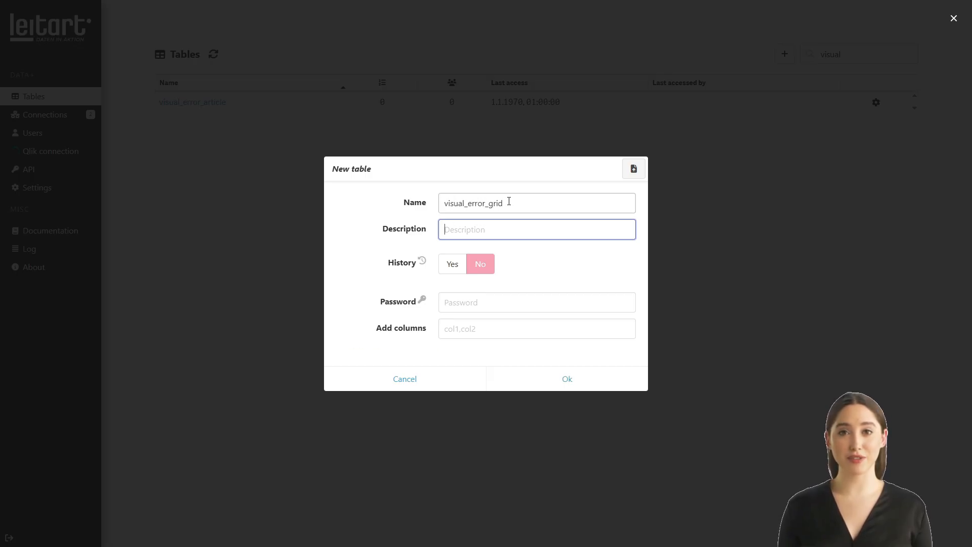
text(article_)
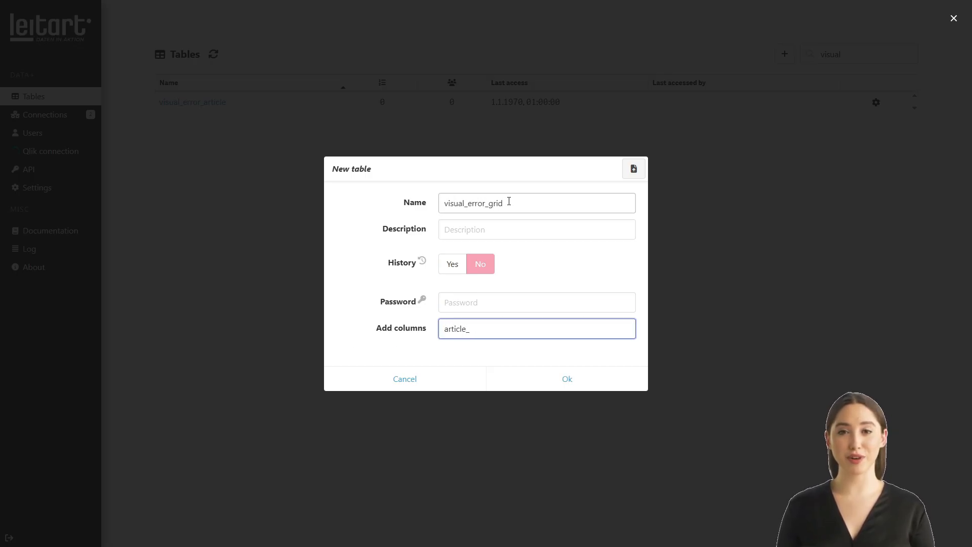
text(id,error,perc)
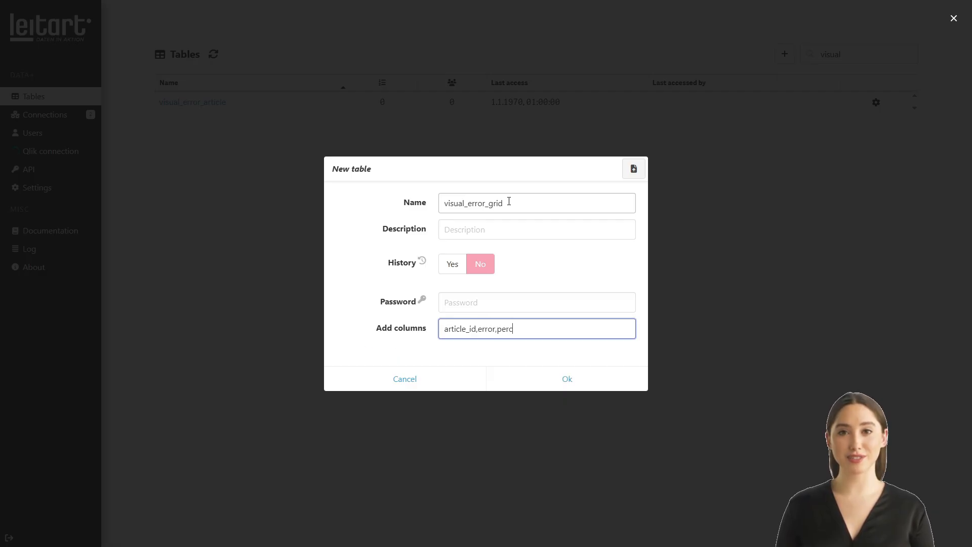
text(entage_x,percentage_y)
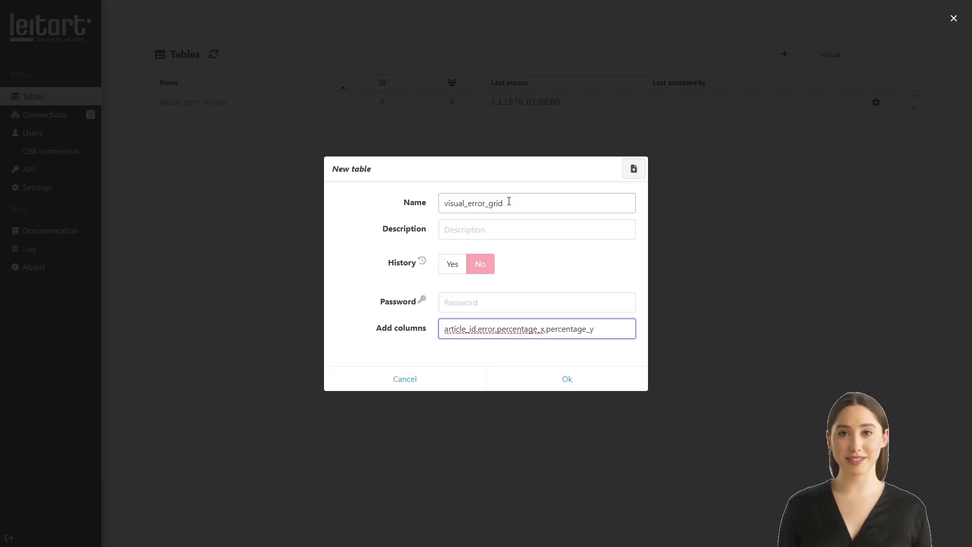
click(614, 384)
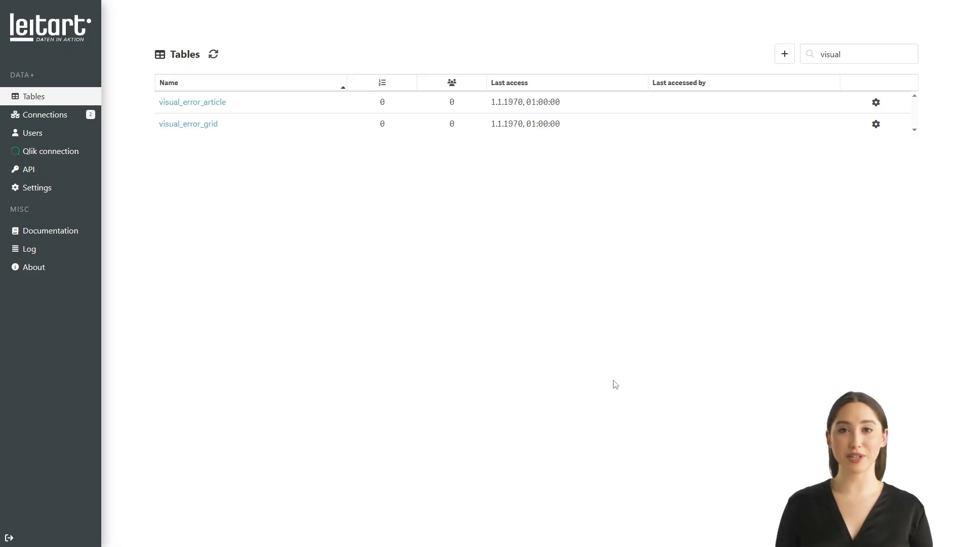
Step: Add a new API key entry and name it "Visual Error Tracking"
click(79, 170)
click(795, 73)
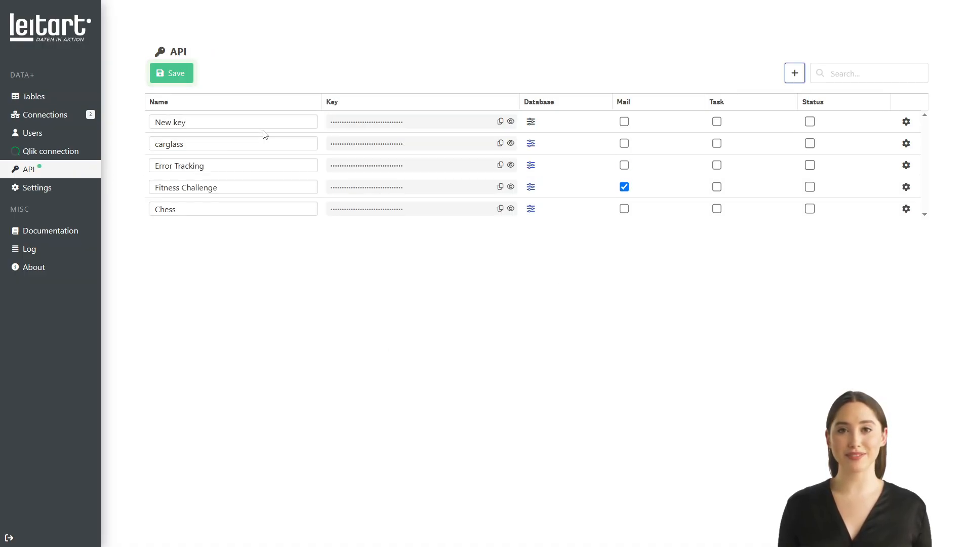
triple_click(265, 122)
text(Visua)
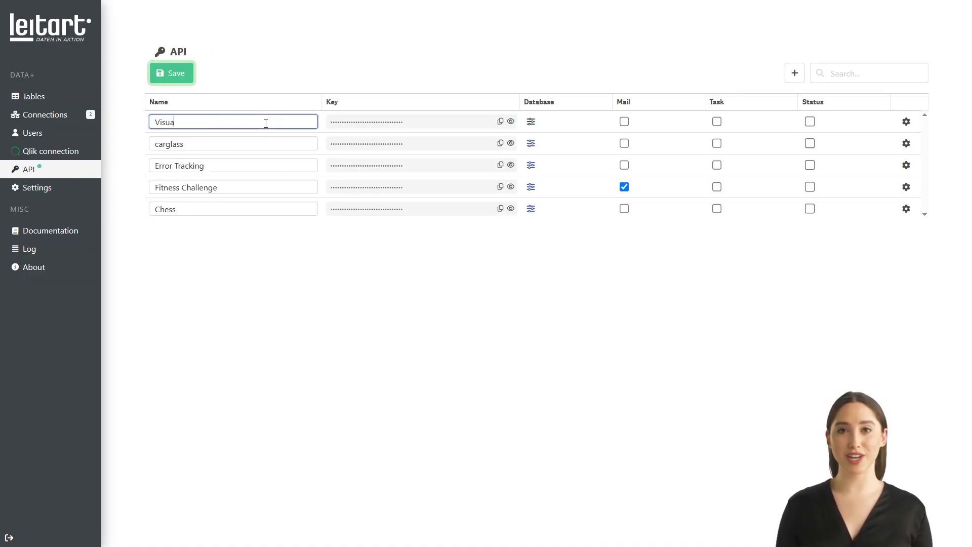
text(l Error Tracking)
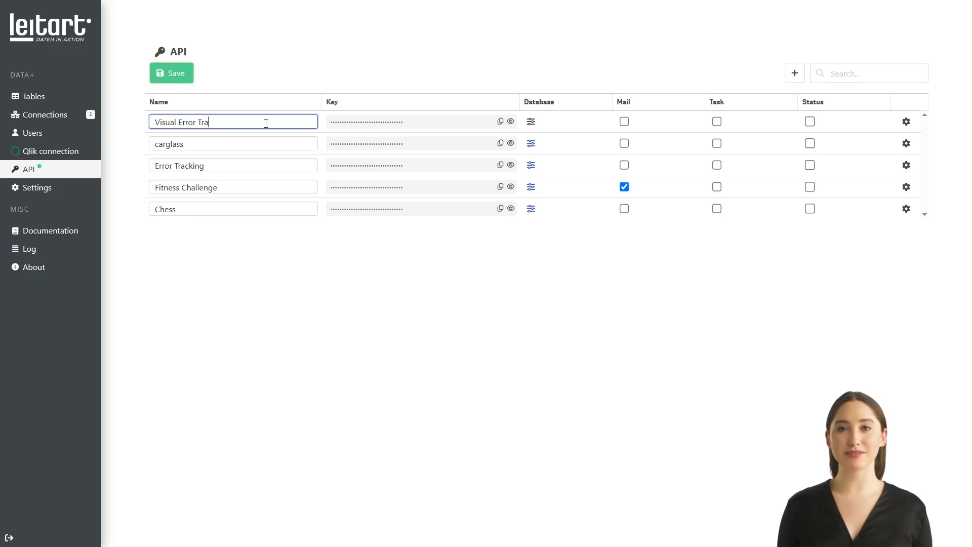
Step: Grant the Visual Error Tracking key read and update access to the visual_error_article table
click(530, 122)
click(252, 248)
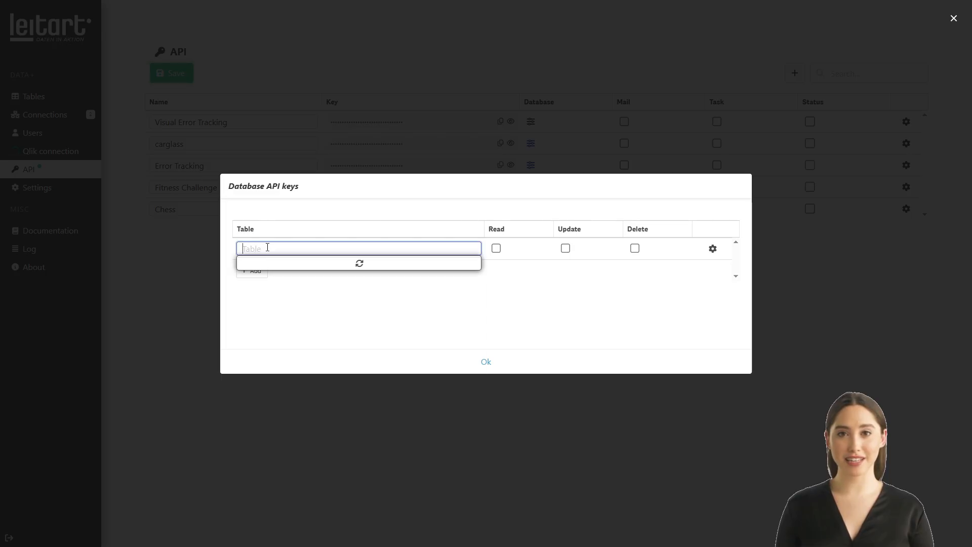
text(visua)
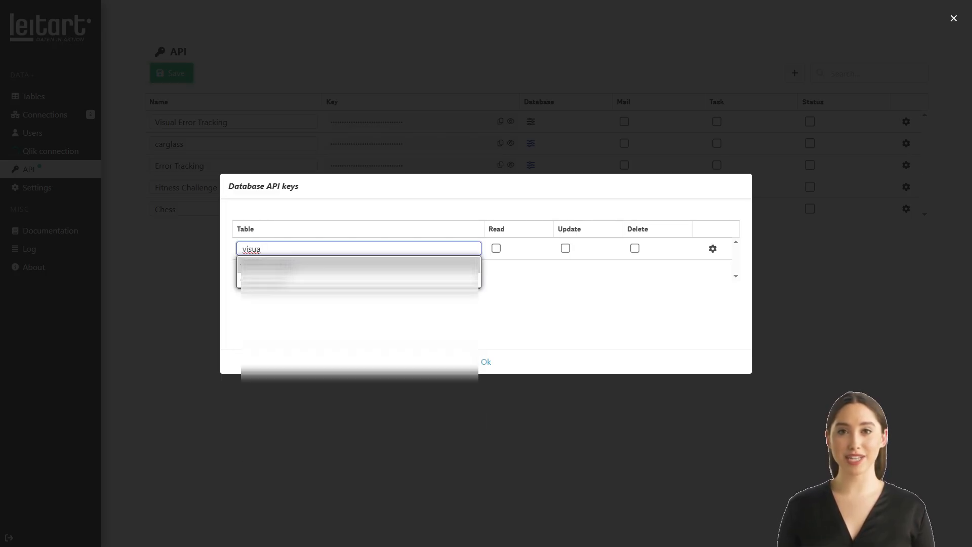
click(283, 265)
click(495, 248)
click(565, 248)
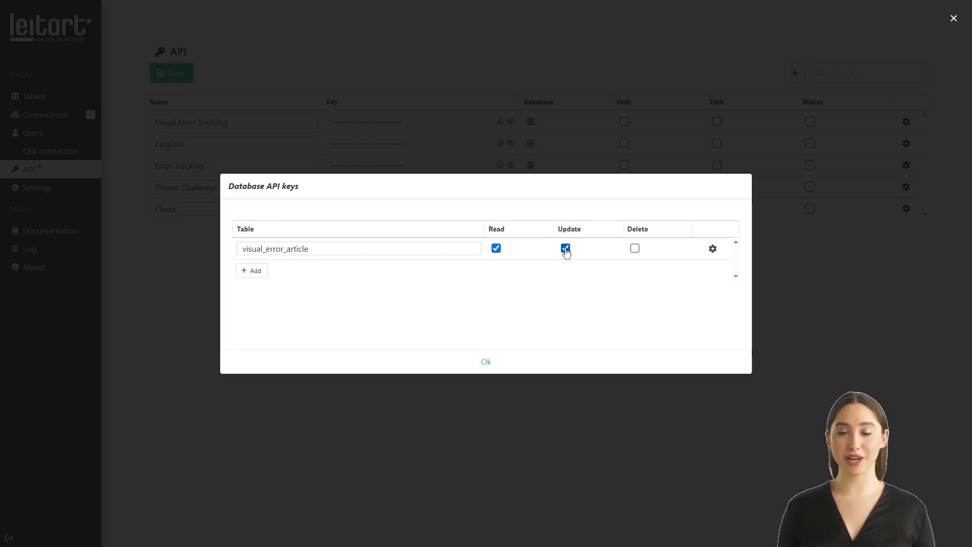
Step: Grant the same key read and update access to the visual_error_grid table and save the API settings
click(252, 271)
text(visual)
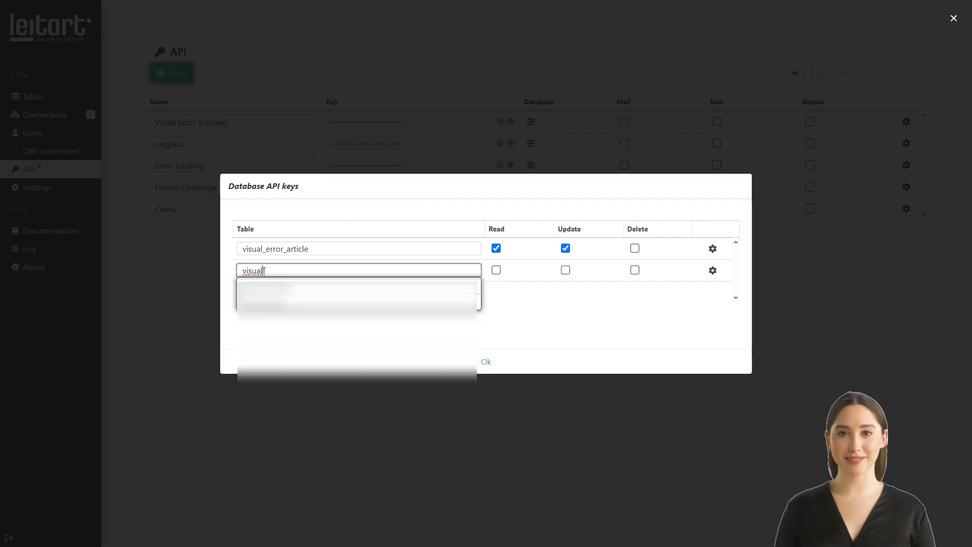
click(303, 303)
click(496, 270)
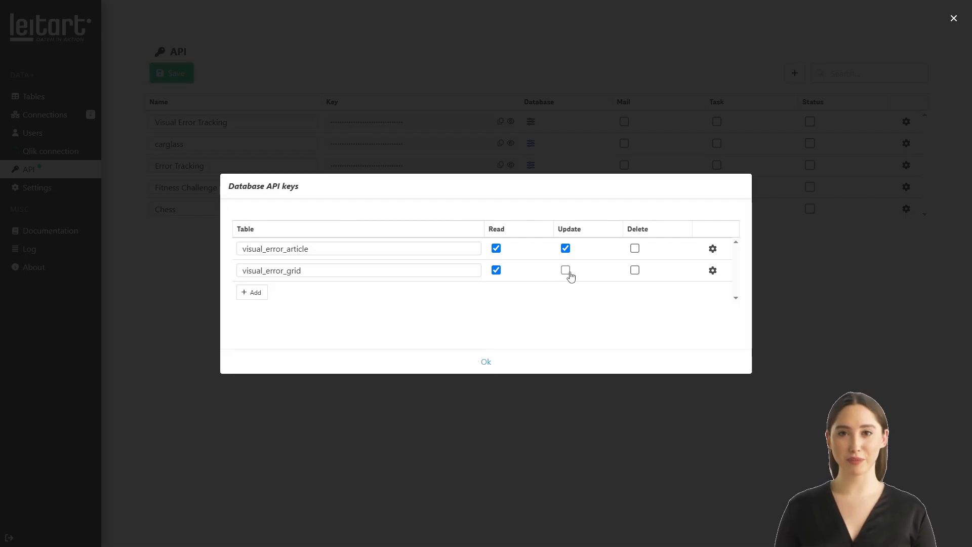
click(565, 270)
click(486, 362)
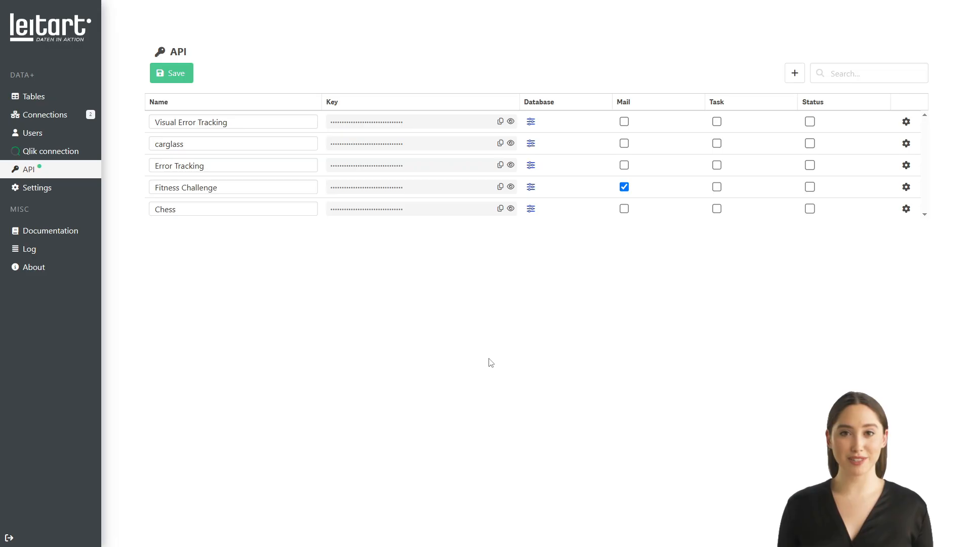
click(166, 75)
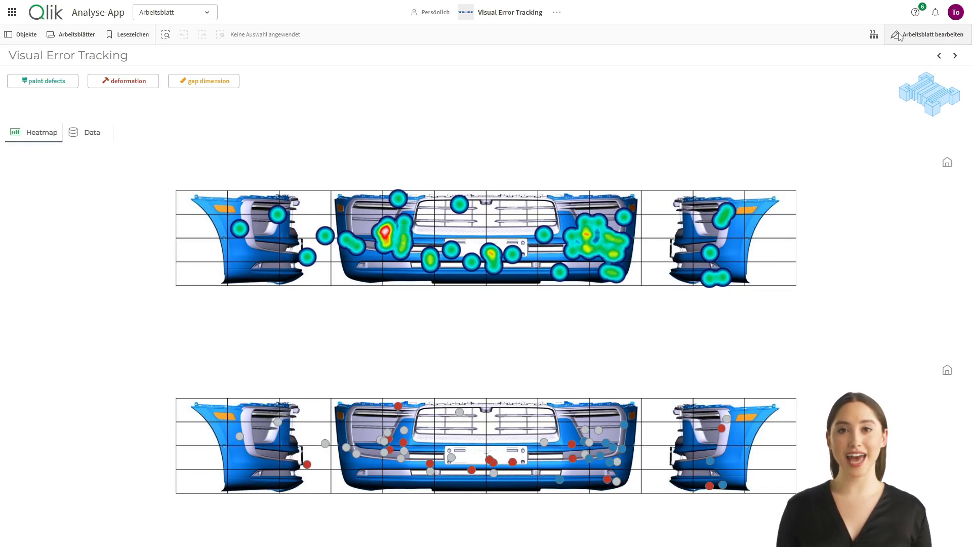
Step: In the Qlik Visual Error Tracking sheet, start editing and place a Data+ Flow object in the empty area beside the gap dimension button
click(914, 34)
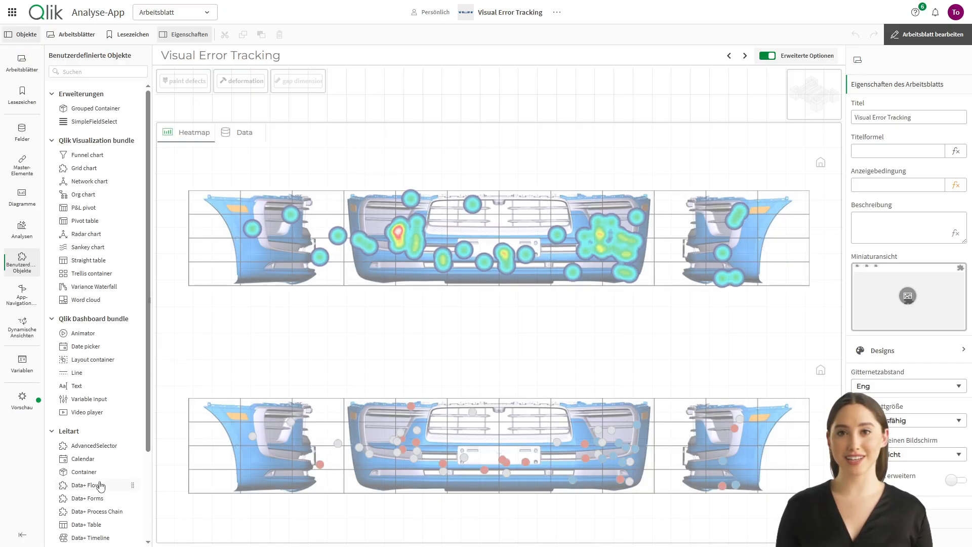
drag(102, 483, 599, 93)
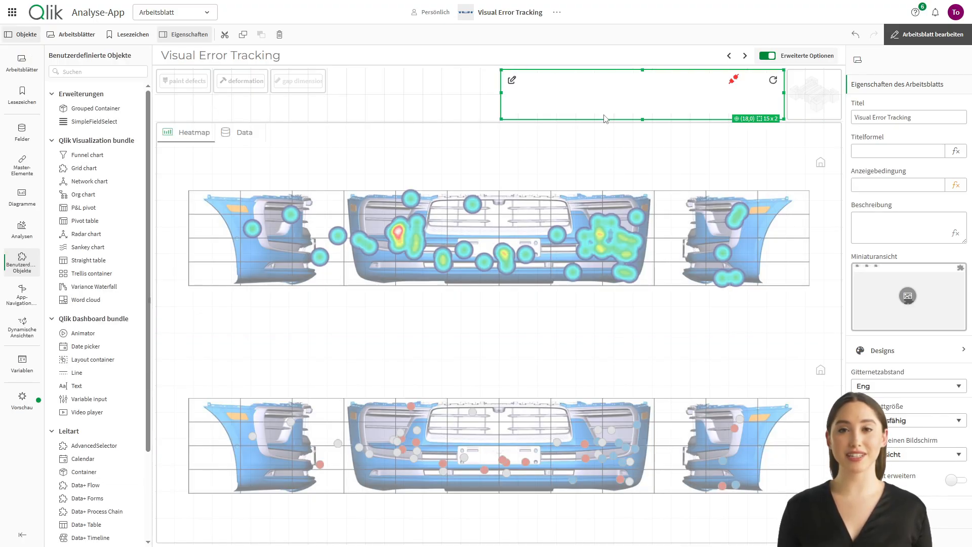
click(773, 93)
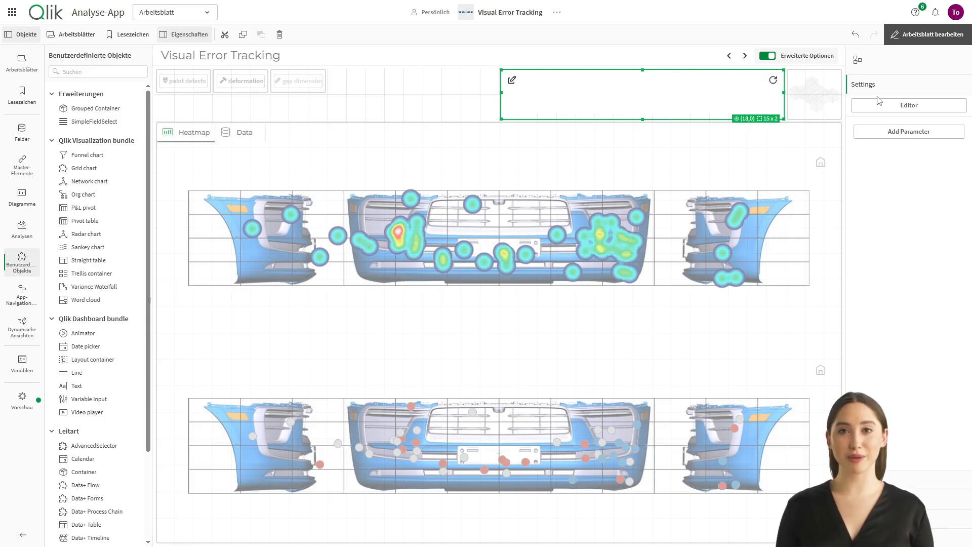
Step: Open the new object's flow editor and add a User Input block below the Trigger
click(895, 106)
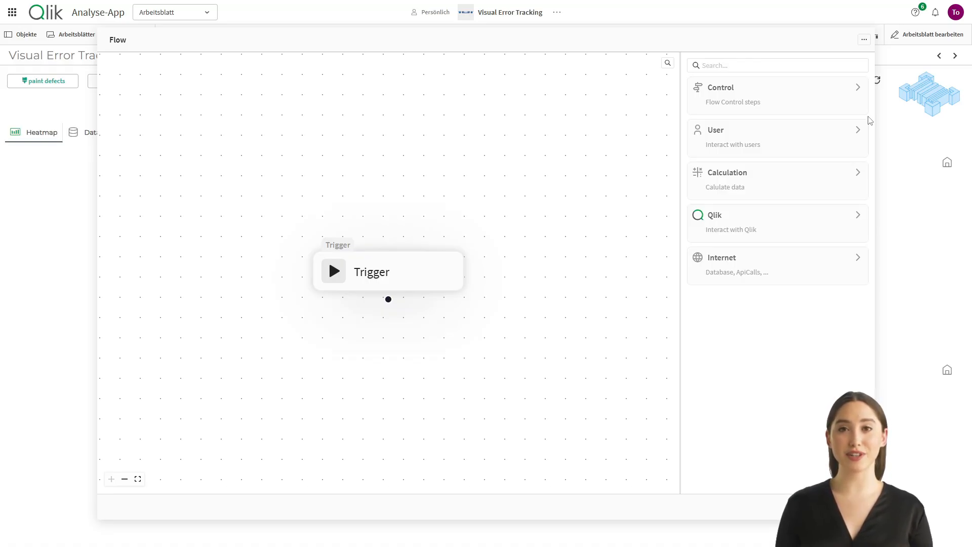
click(812, 144)
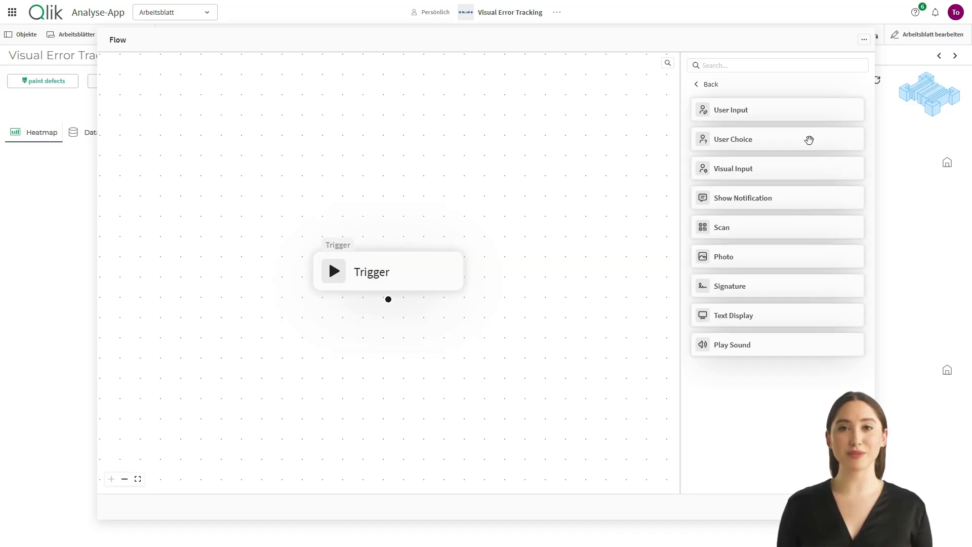
drag(763, 124, 384, 348)
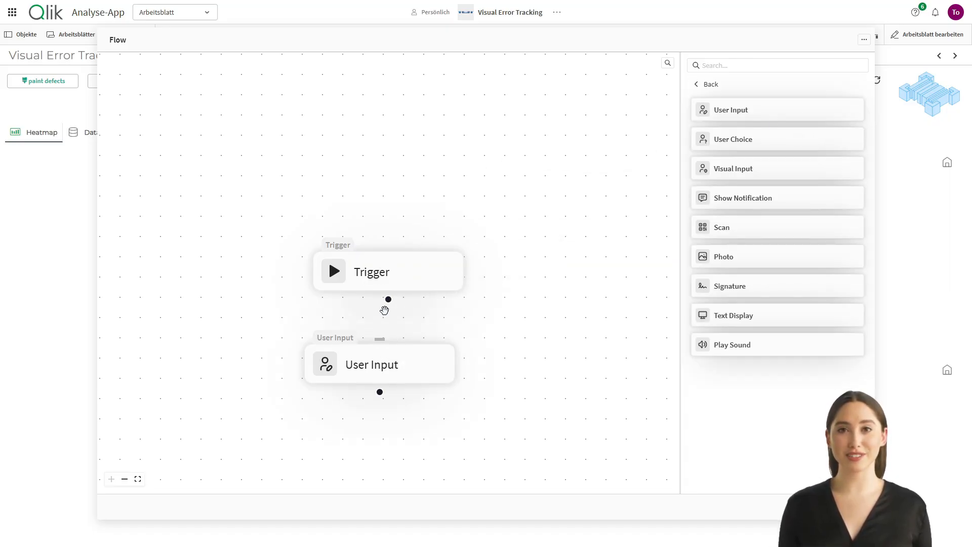
Step: Connect the Trigger to the User Input block and rename that block Scan Article
drag(389, 302, 375, 358)
double_click(377, 366)
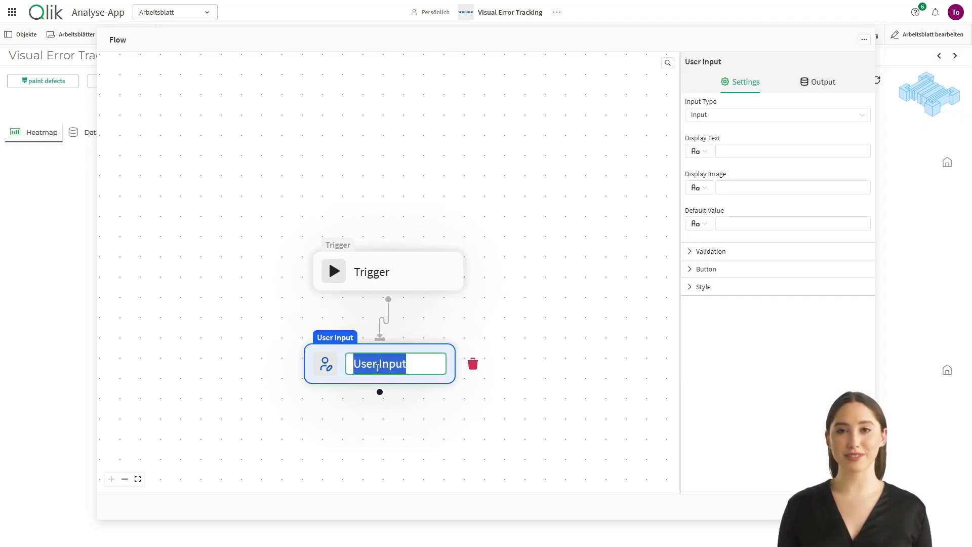
text(Scan A)
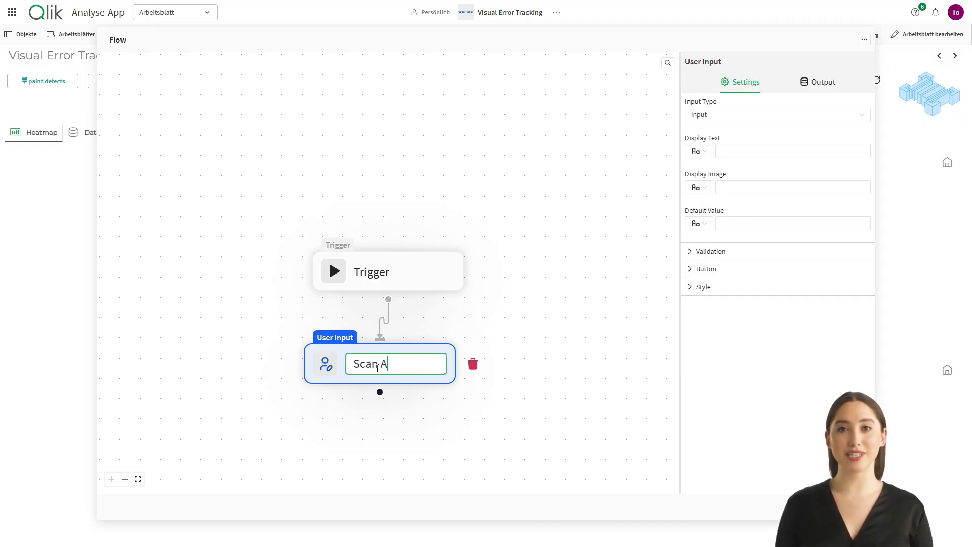
text(rticle)
Step: Give the Scan Article block the display text "Enter article ID" and the copied ScanBarcode.png path as its display image
click(750, 152)
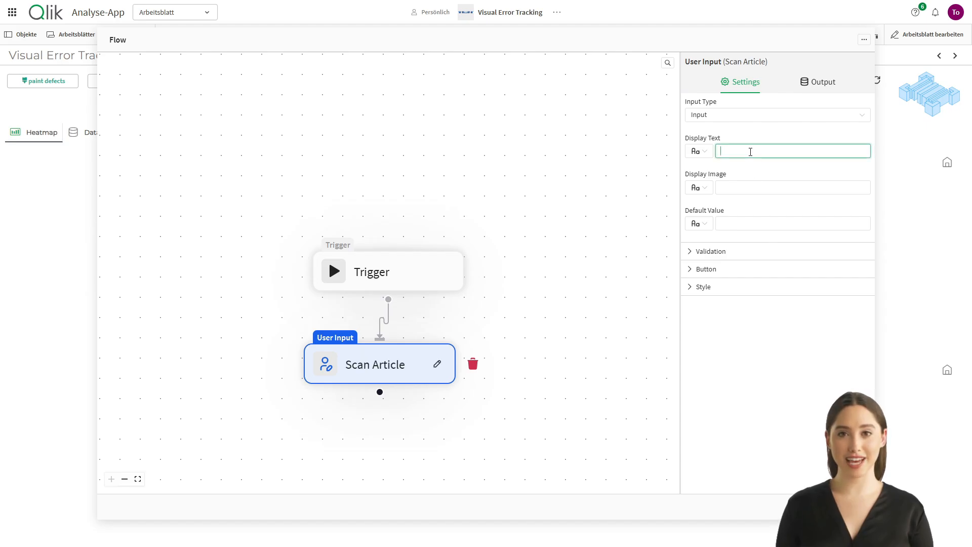
text(Enter article ID)
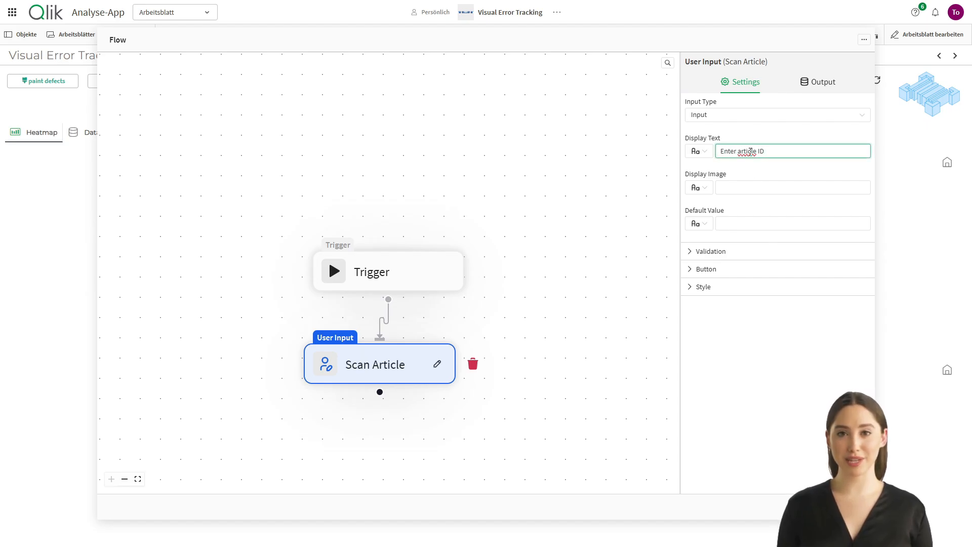
key(Return)
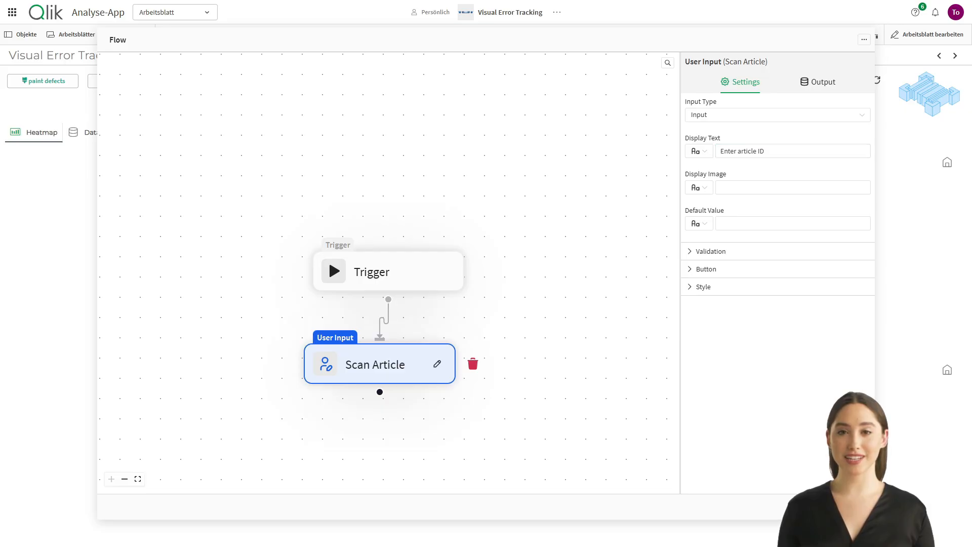
click(754, 189)
key(ctrl+v)
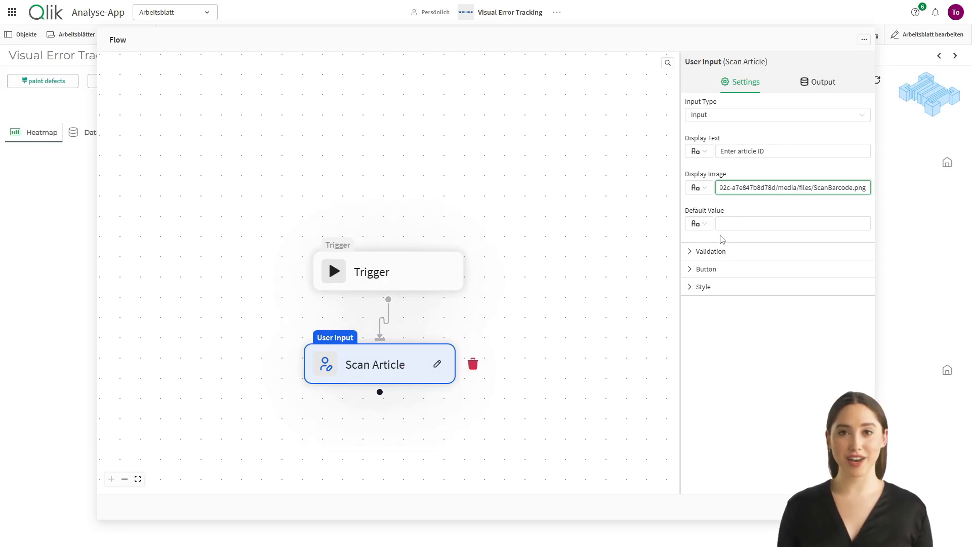
Step: Set the Scan Article block's validation to Required with the message "Please enter an article ID"
click(700, 253)
click(716, 282)
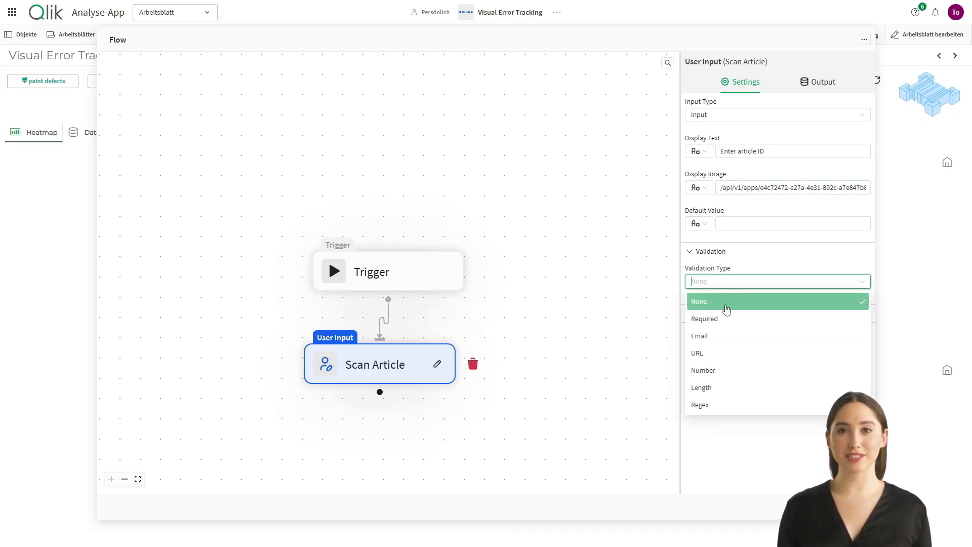
click(727, 317)
click(730, 316)
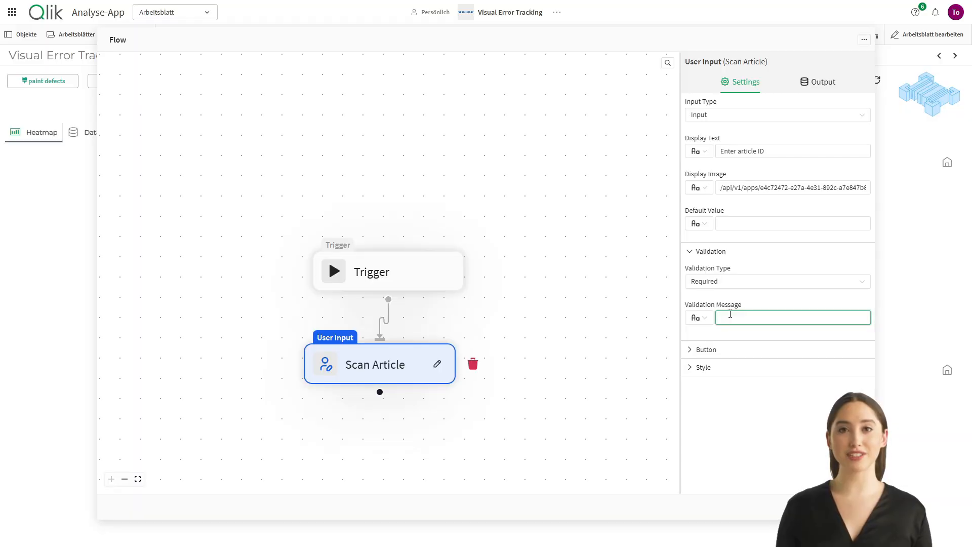
text(Please)
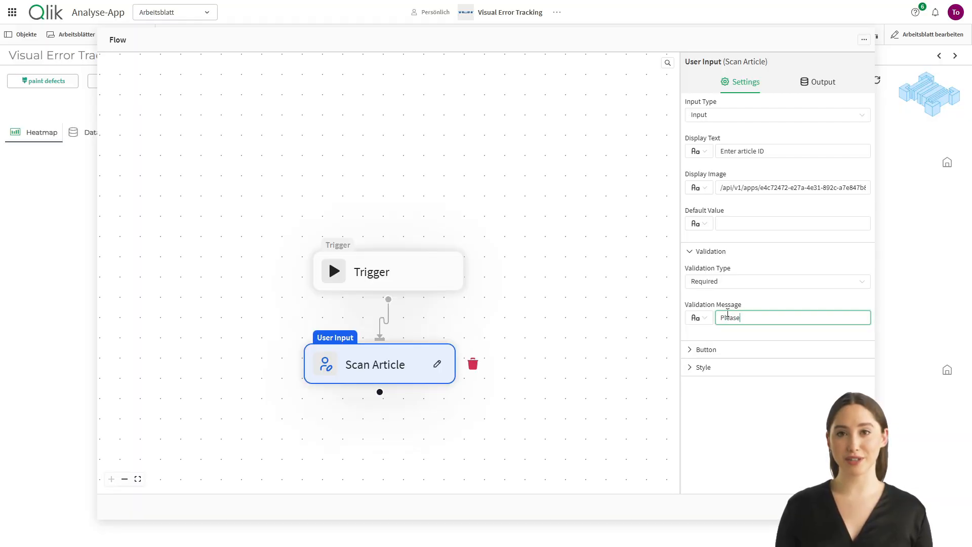
text( enter an ar)
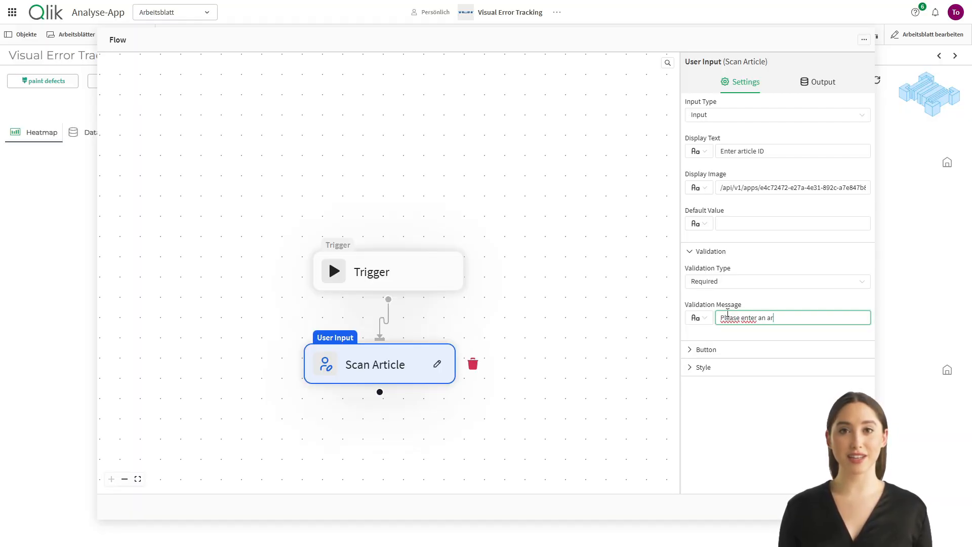
text(ticle ID)
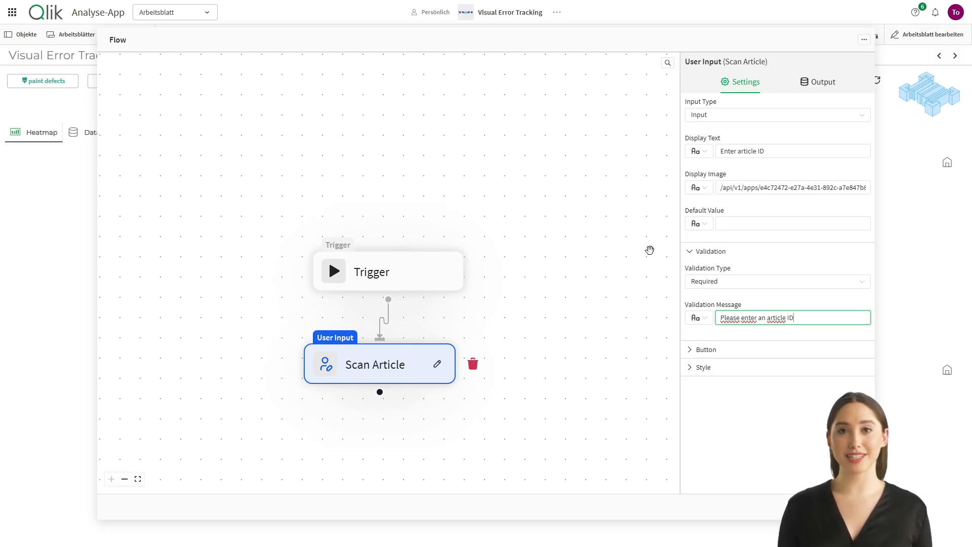
Step: Add a Visual Input block below Scan Article and connect the two blocks
click(609, 252)
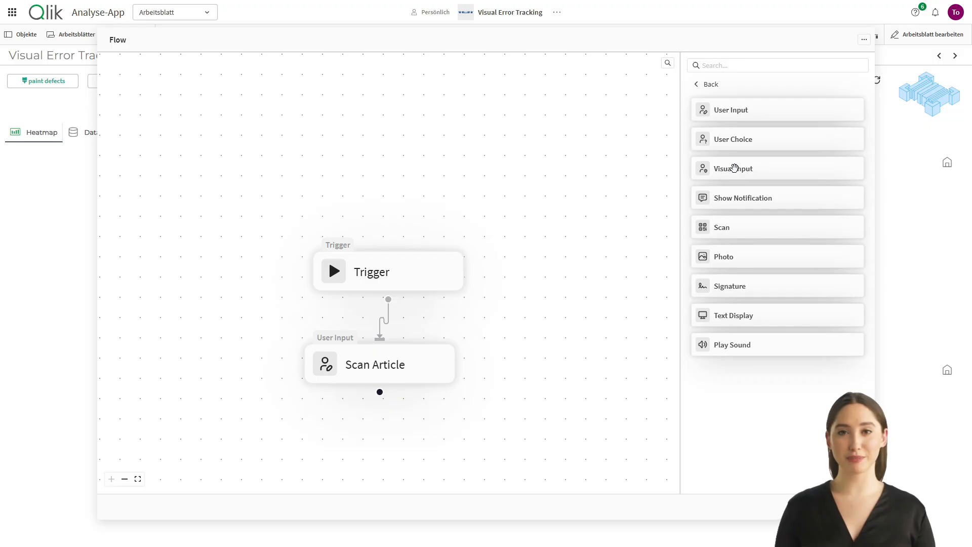
drag(734, 168, 379, 462)
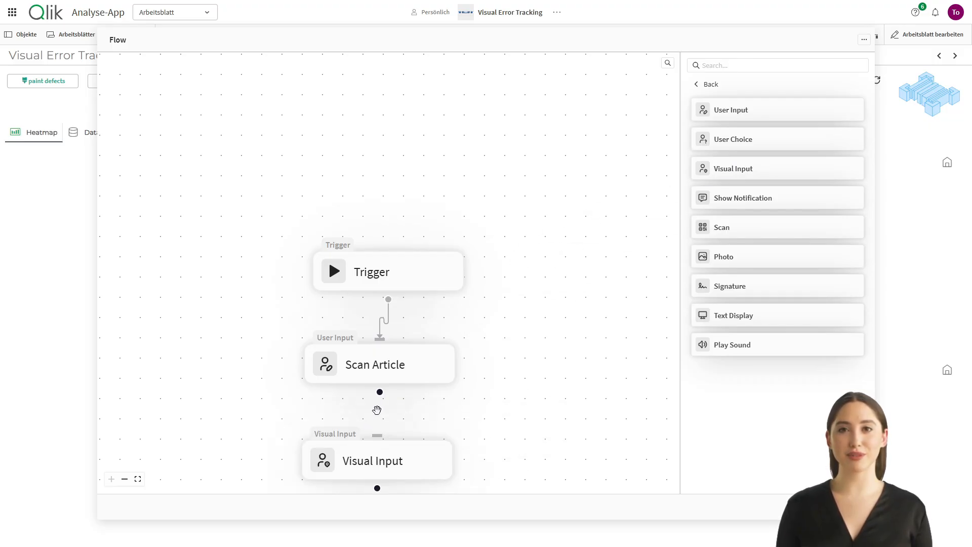
drag(379, 394, 378, 434)
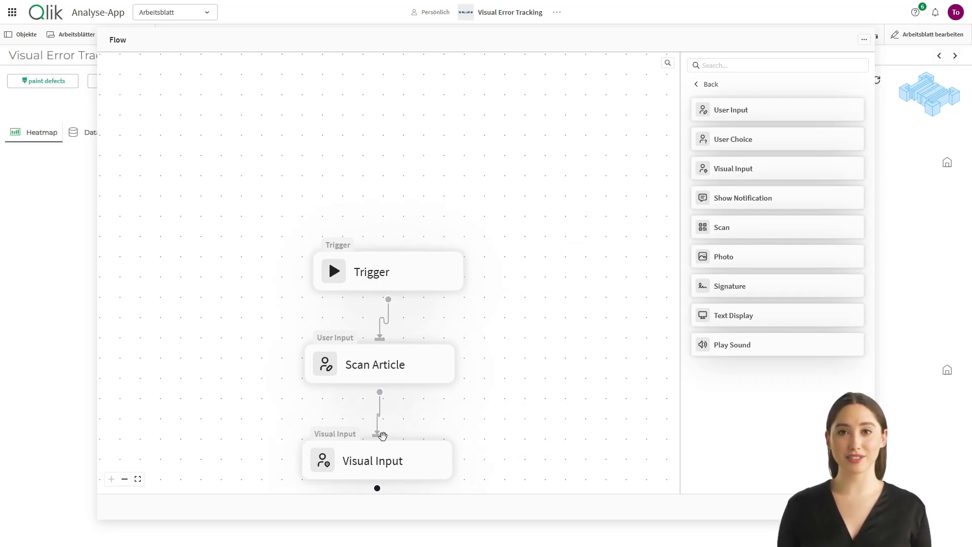
Step: Set the Visual Input block's display text to "errors" and its image source to the copied GTS%20ECE_Bug.png path
click(423, 465)
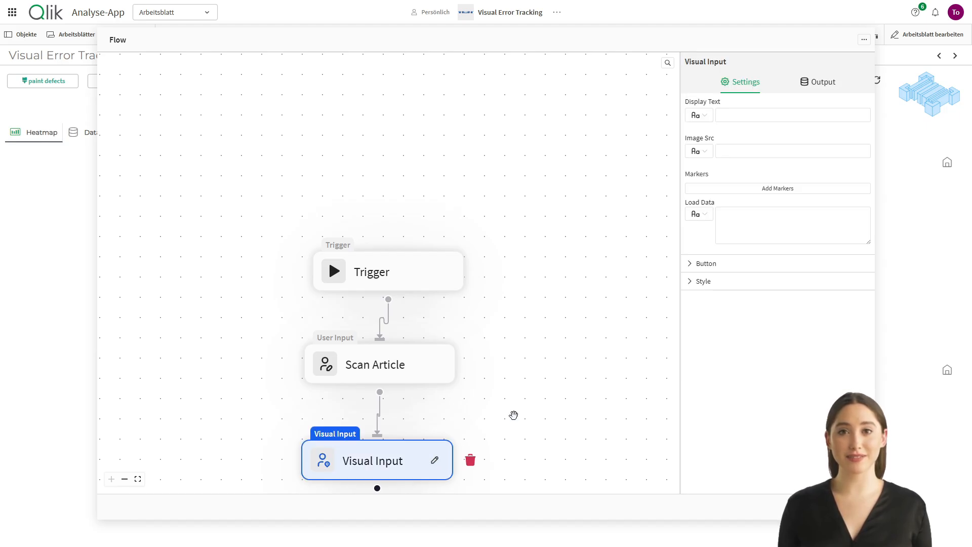
drag(514, 414, 532, 269)
click(735, 116)
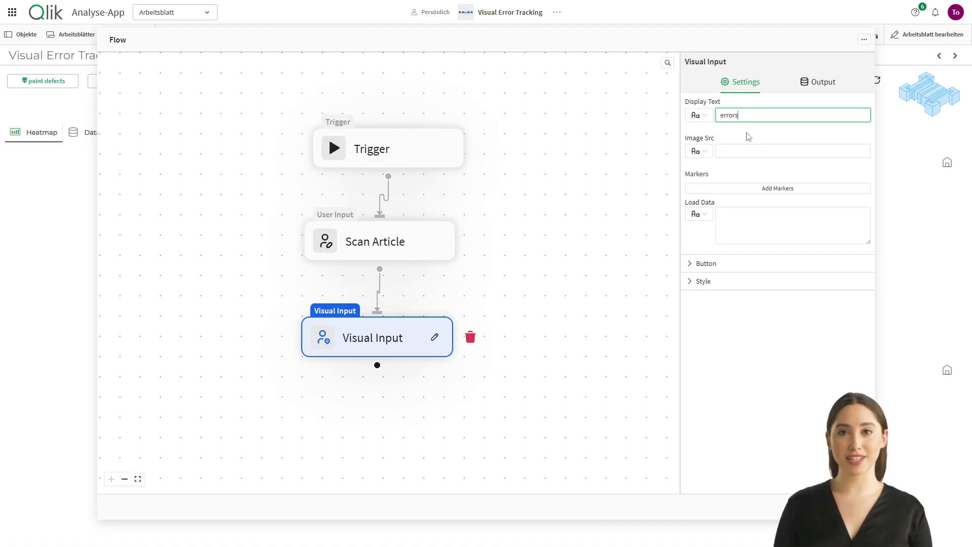
key(Tab)
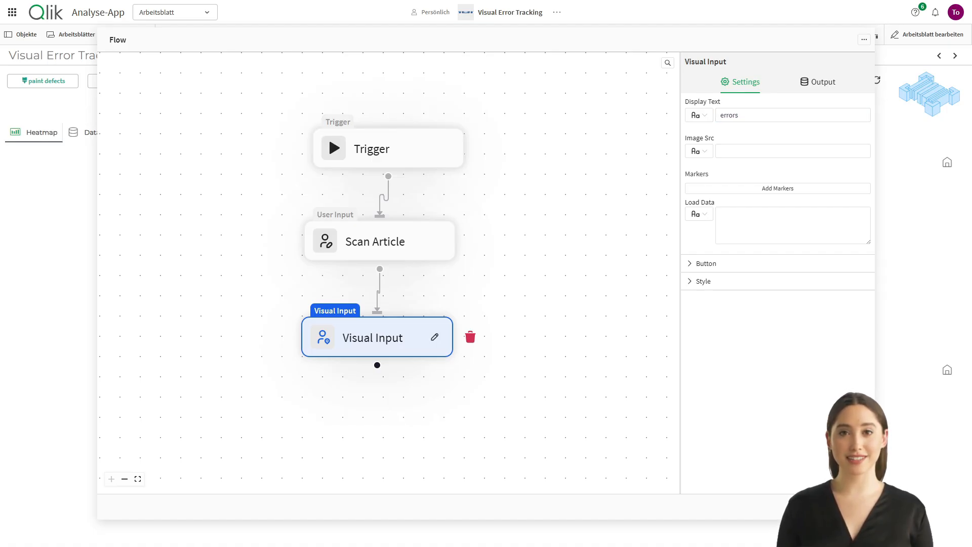
click(752, 151)
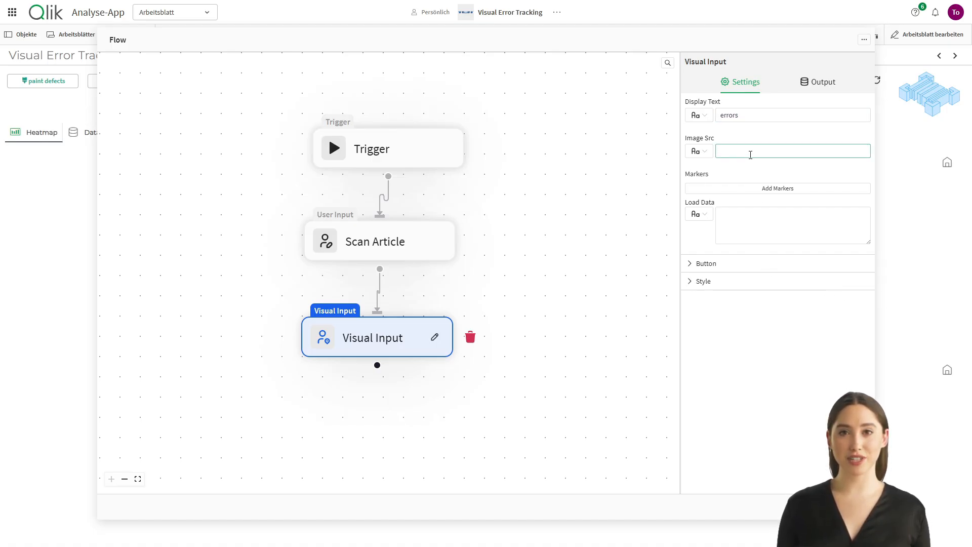
key(ctrl+v)
Step: Add three markers to the Visual Input block
click(750, 190)
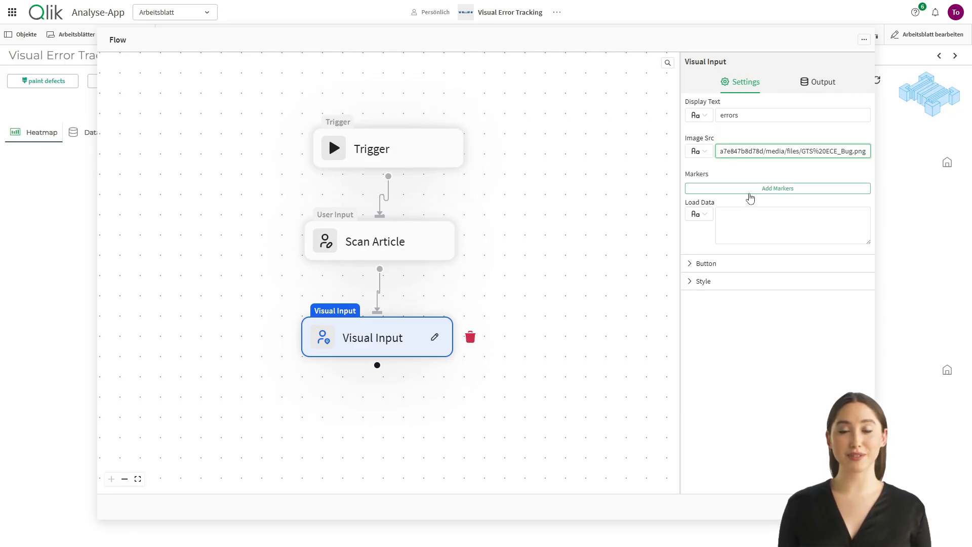
click(762, 208)
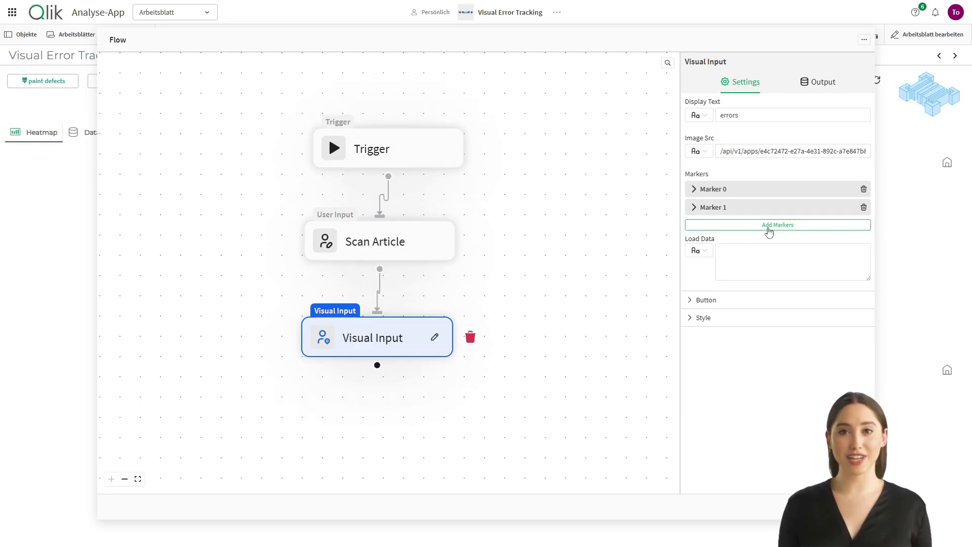
click(767, 225)
Step: Configure Marker 0 with the fa-solid fa-brush icon and "paint defects" as both label and value
click(694, 190)
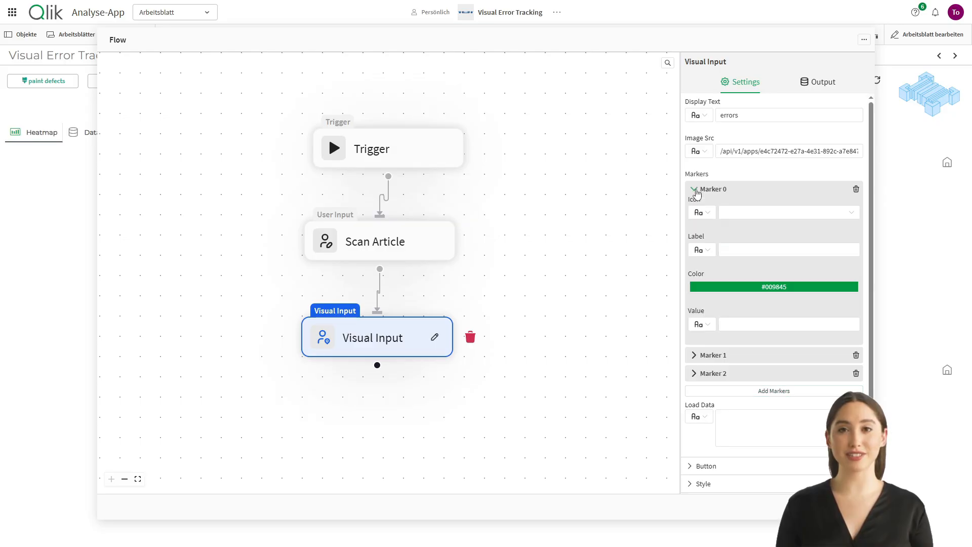
click(725, 213)
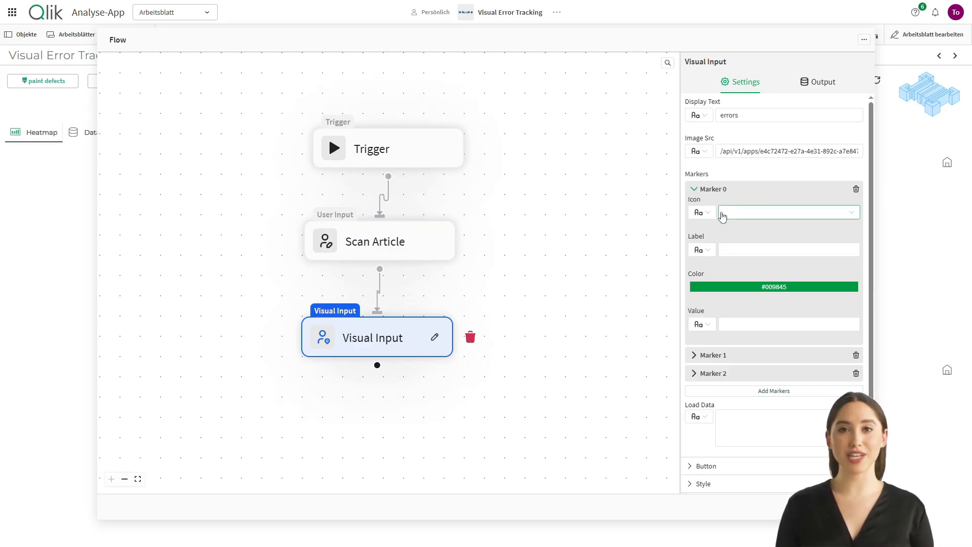
text(br)
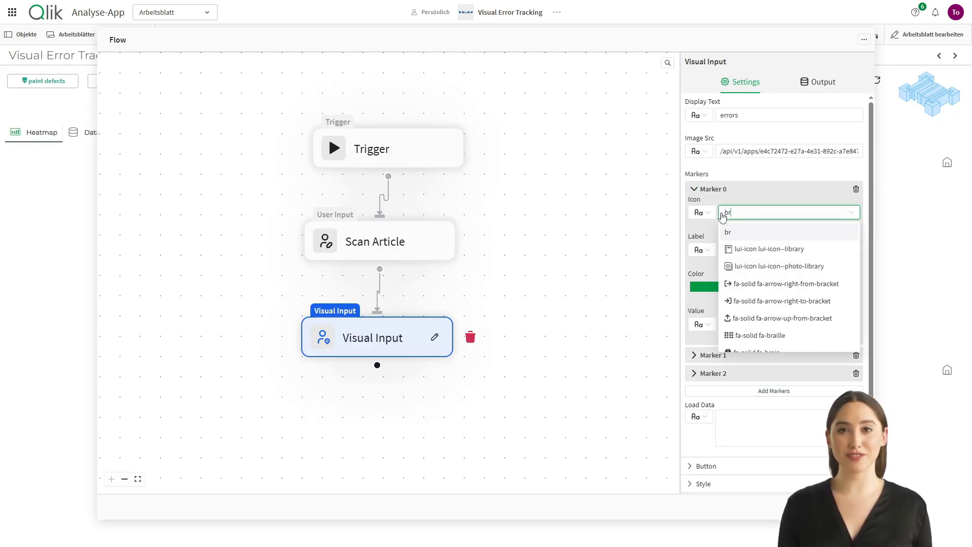
text(ush)
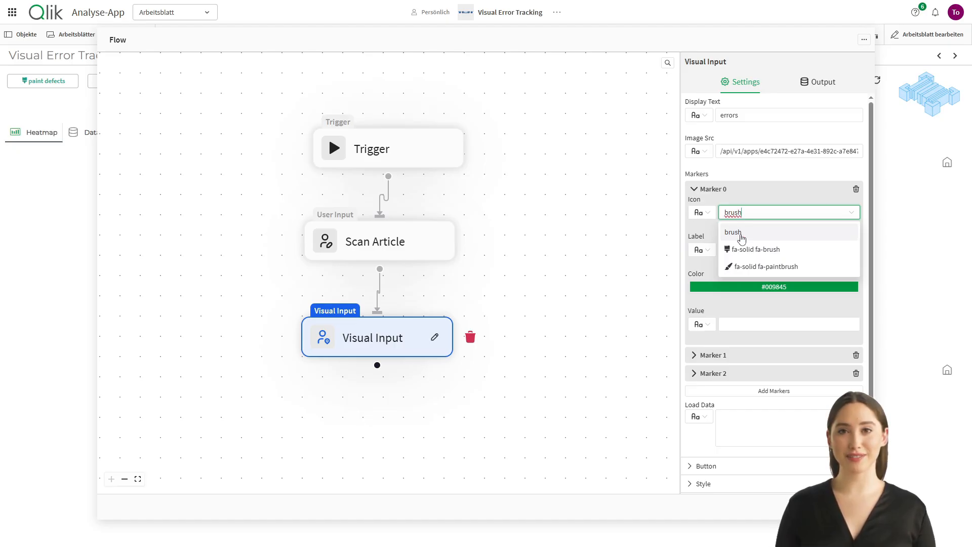
click(754, 247)
text(p)
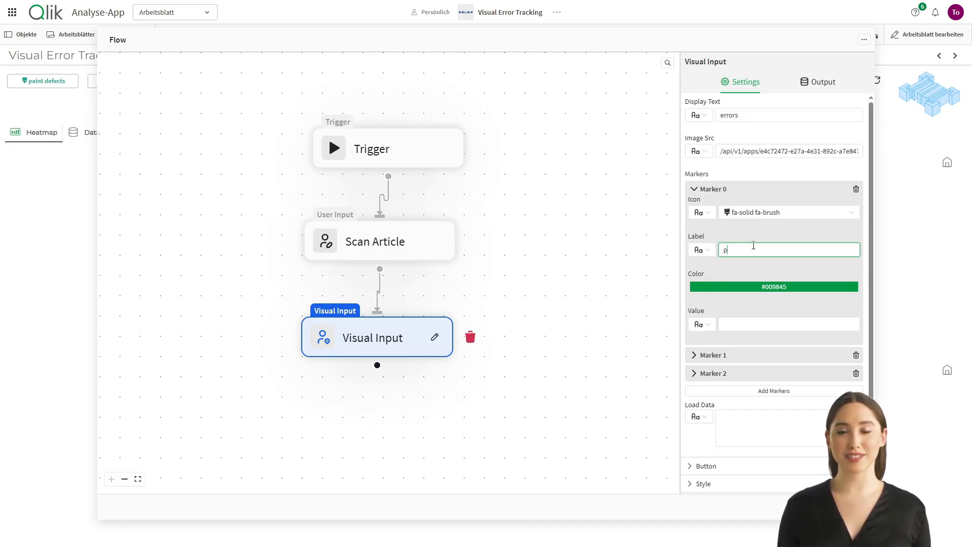
text(aint defects)
drag(774, 249, 654, 254)
key(ctrl+c)
click(736, 324)
key(ctrl+v)
Step: Configure Marker 1 with the fa-solid fa-hammer icon and "deformation" as both label and value
click(720, 357)
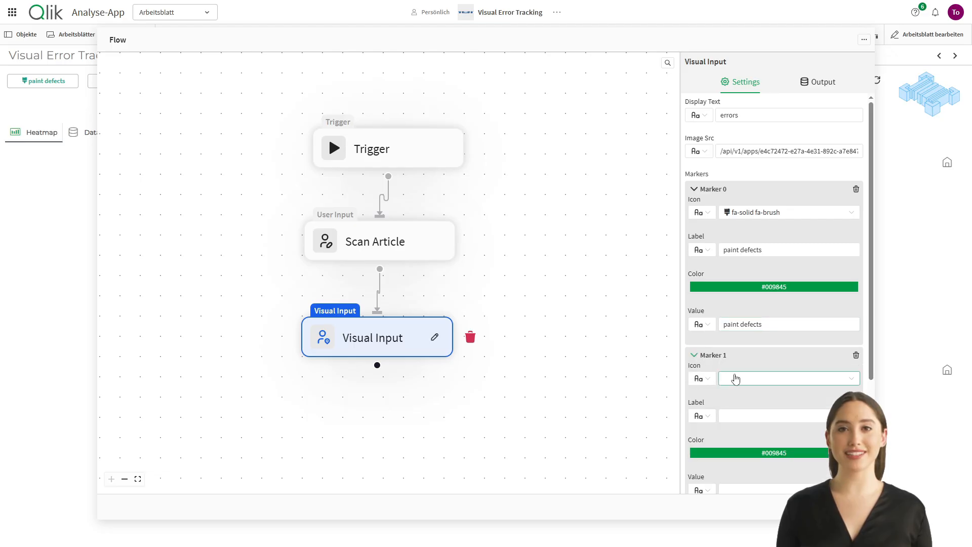
click(736, 379)
text(hammer)
click(750, 414)
text(deformation)
double_click(750, 415)
scroll(750, 413, down, 2)
click(743, 389)
key(ctrl+v)
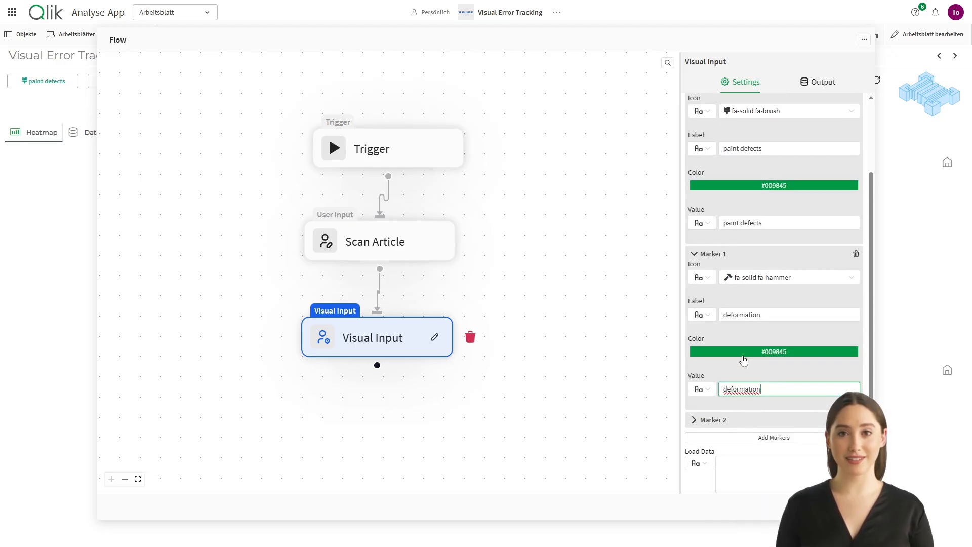
Step: Change Marker 1's color to the red #D91B1BFF
click(742, 355)
click(800, 463)
click(789, 381)
click(823, 372)
Step: Configure Marker 2 with the fa-solid fa-swatchbook icon and "gap dimension defect" as both label and value
click(709, 420)
scroll(729, 405, down, 2)
click(750, 329)
text(swa)
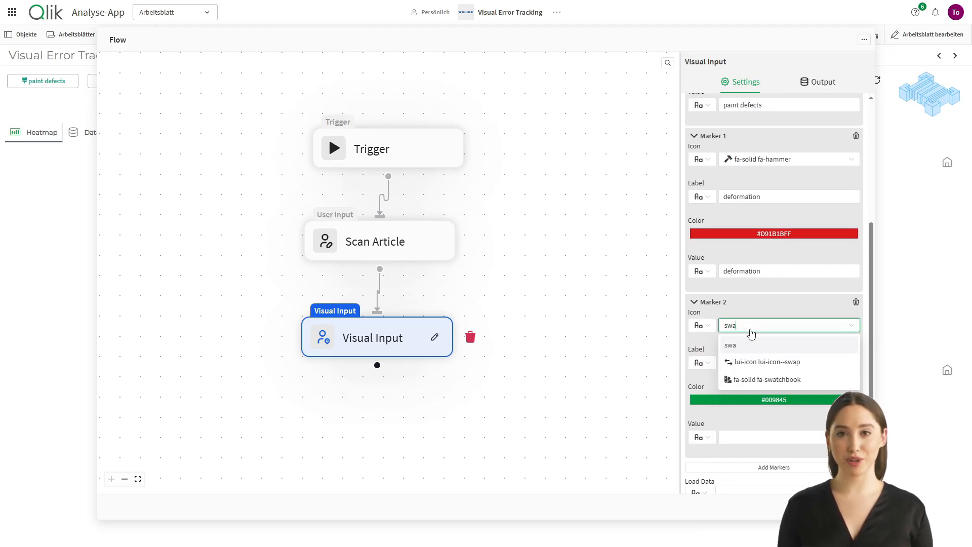
click(767, 379)
click(801, 363)
text(gap dimension defect)
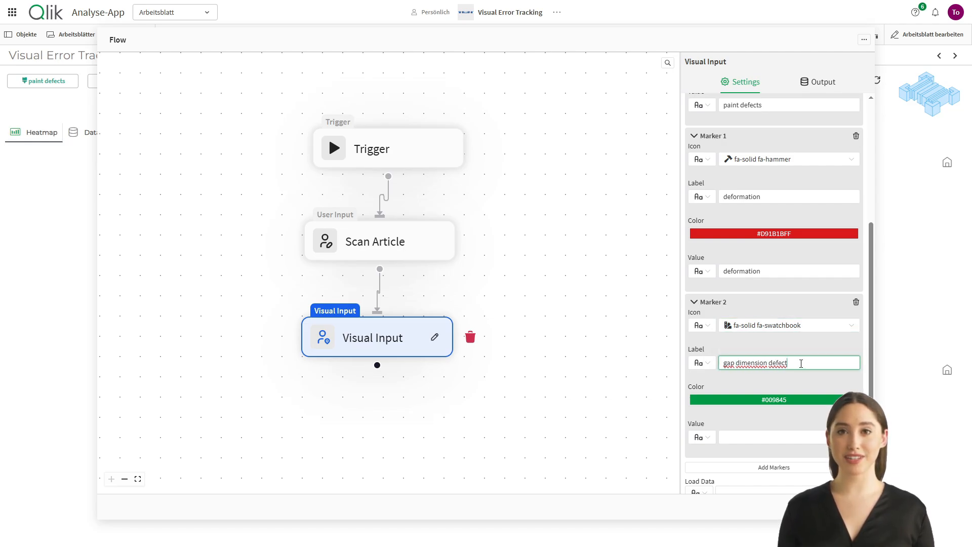
drag(801, 363, 708, 370)
key(ctrl+c)
click(755, 435)
key(ctrl+v)
Step: Change Marker 2's color to the orange #F2A73DFF
click(757, 399)
click(707, 332)
click(775, 239)
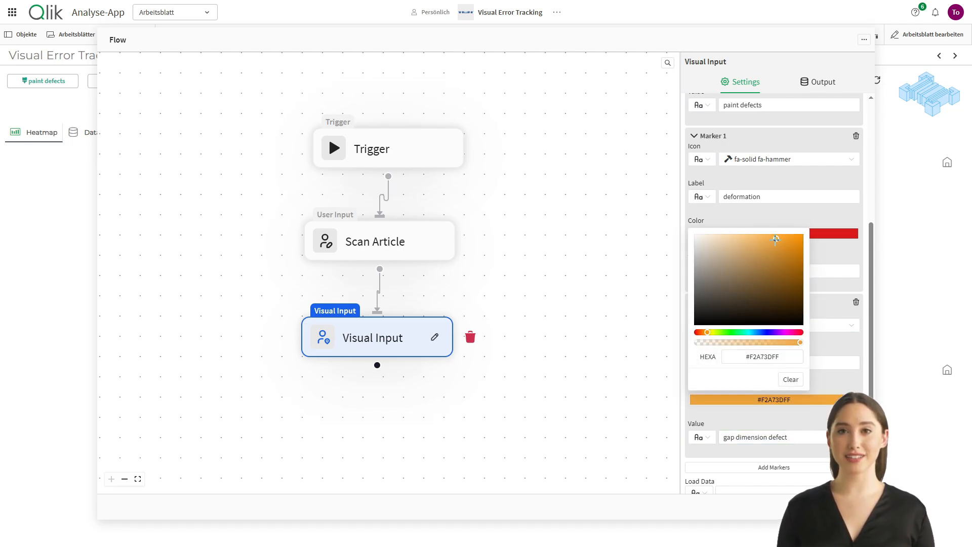
click(820, 419)
Step: Add another User Input block below the Visual Input block and connect the two
scroll(583, 344, down, 1)
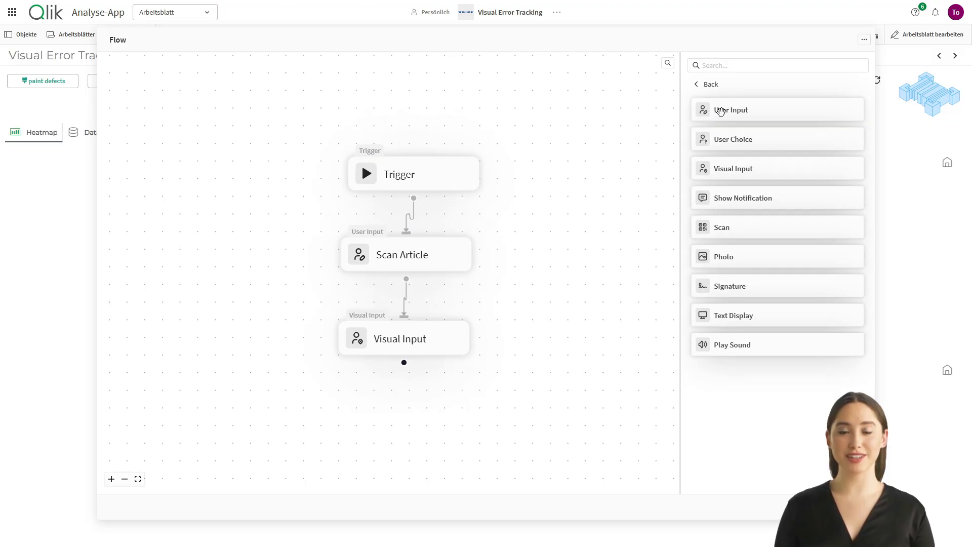
drag(721, 111, 374, 407)
drag(404, 362, 373, 384)
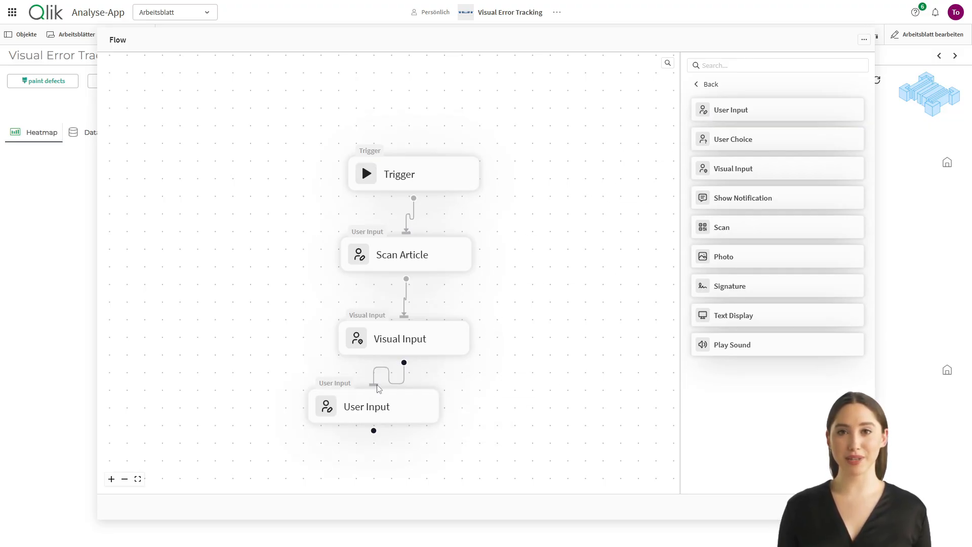
Step: Rename the new User Input block Comment and use "Comment" as its display text too
double_click(379, 407)
text(Comment)
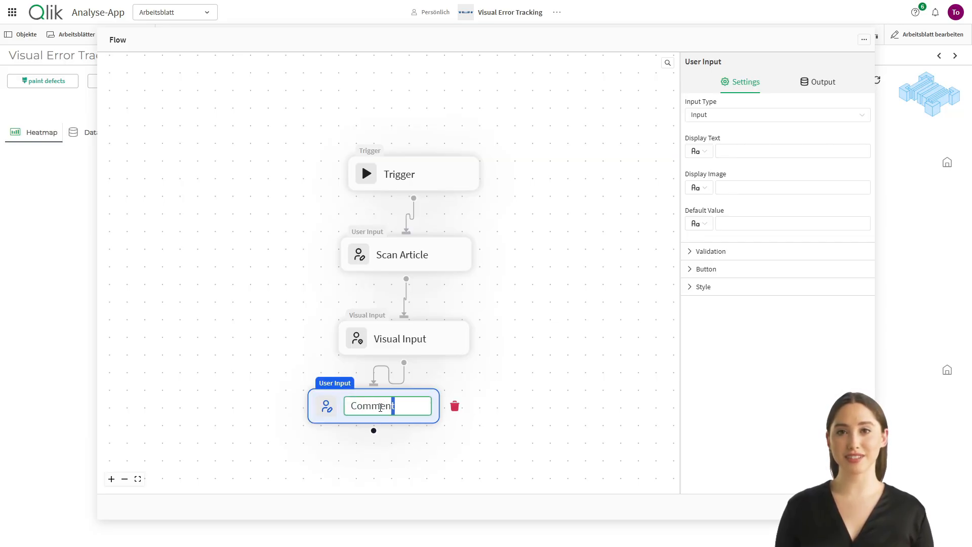
key(shift+Left)
key(shift+Left)
key(shift+Left)
key(shift+Left)
key(shift+Left)
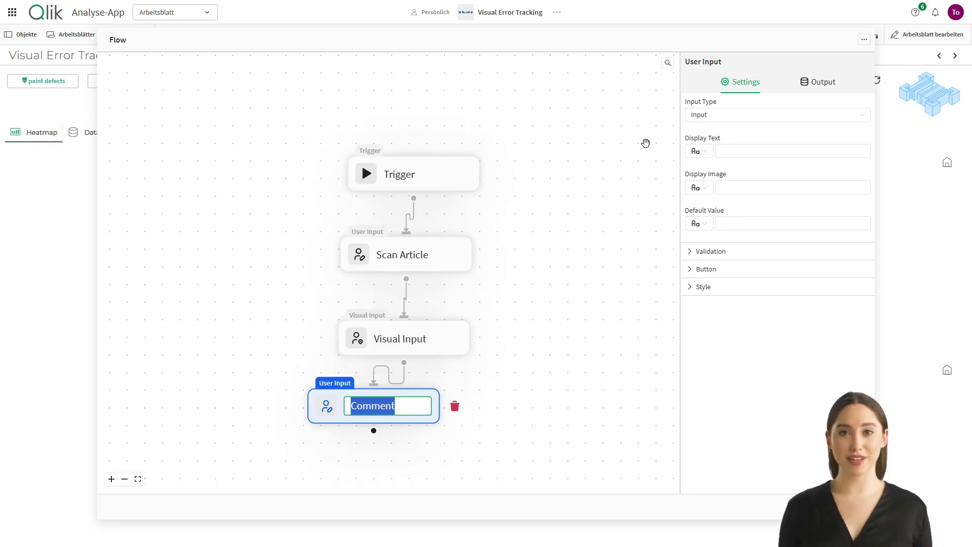
click(730, 145)
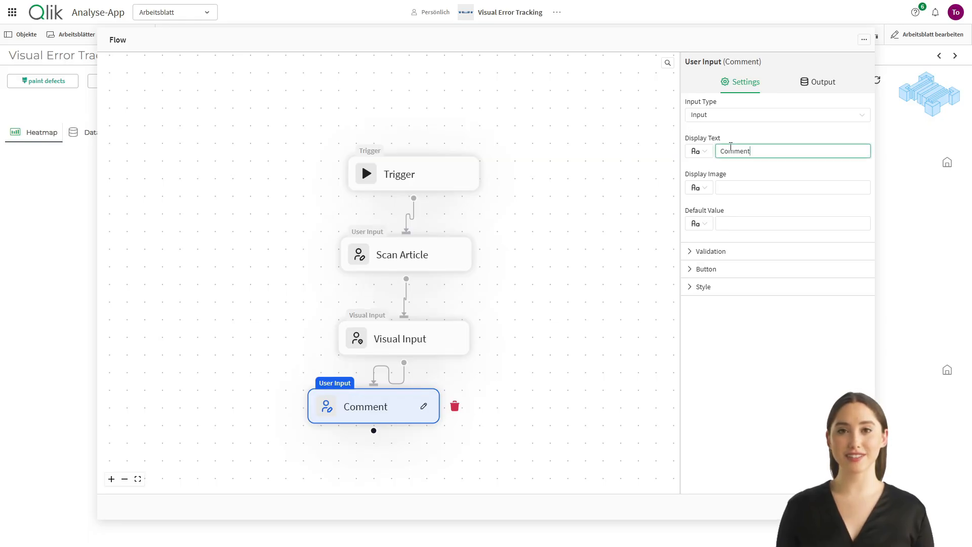
Step: Set the Comment block's button text to "Save" and its color option to Success
click(740, 181)
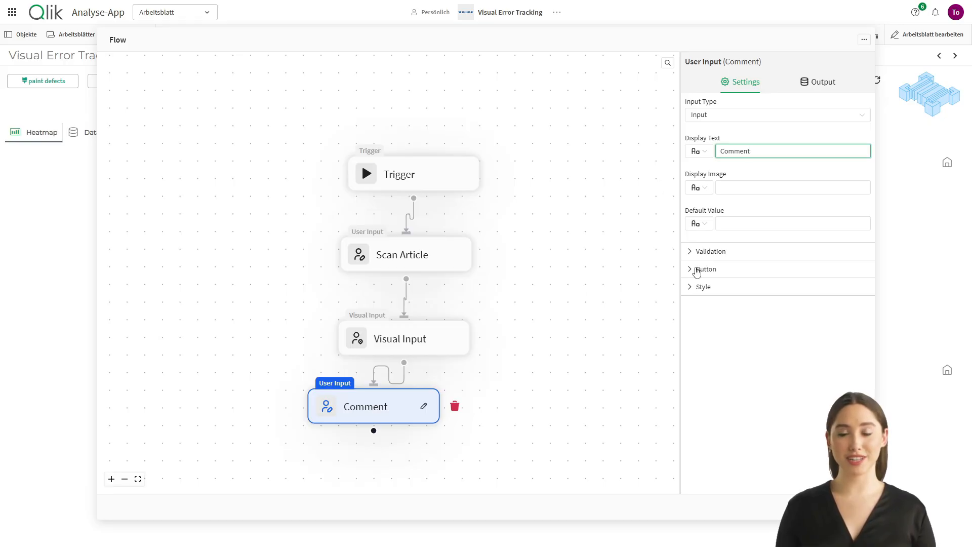
click(696, 273)
click(748, 298)
double_click(753, 298)
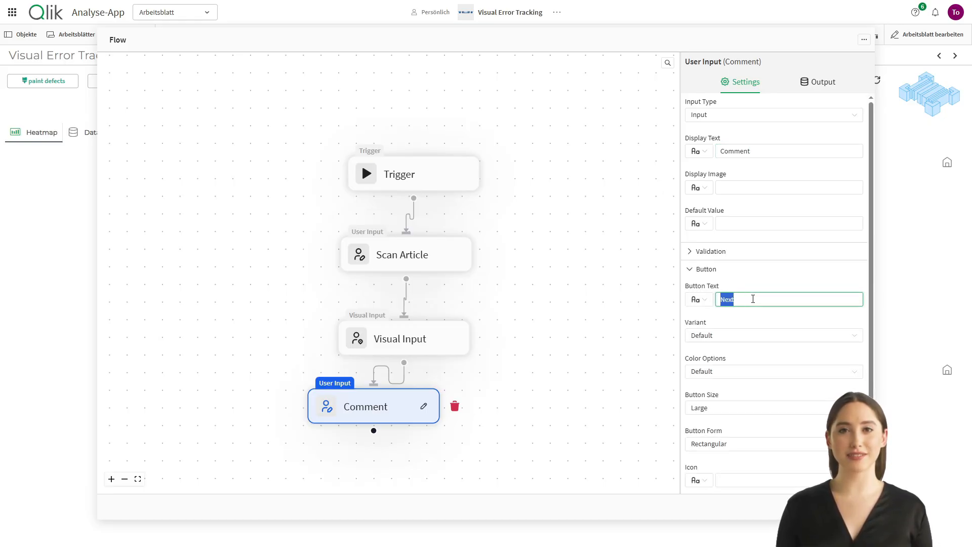
text(Save)
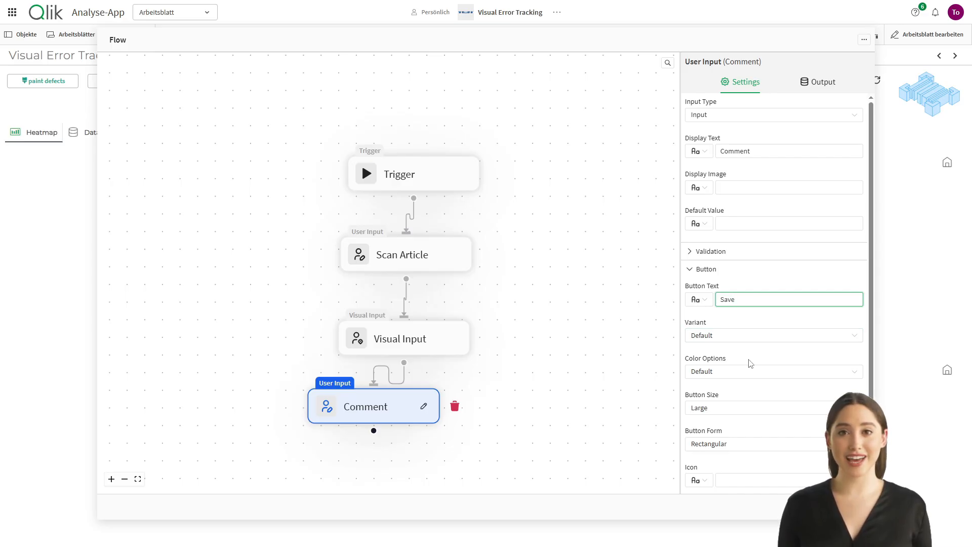
click(750, 373)
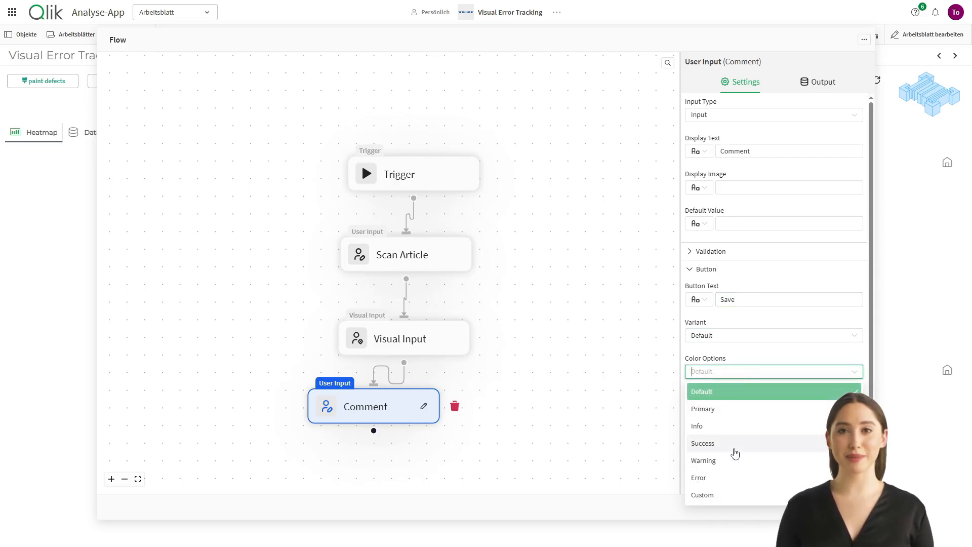
click(734, 444)
Step: Give the Comment block's button the fa-solid fa-floppy-disk icon
scroll(776, 356, down, 1)
scroll(776, 357, down, 1)
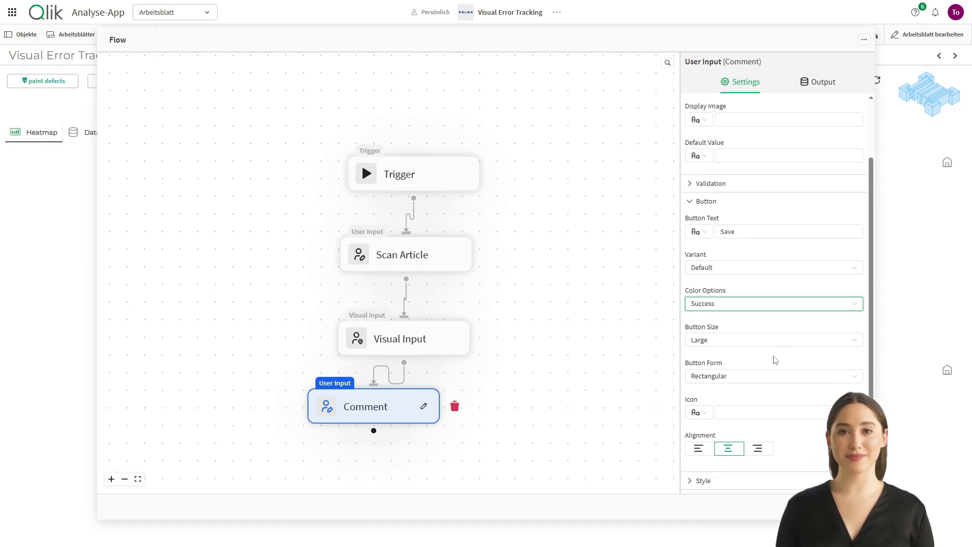
click(757, 420)
text(flop)
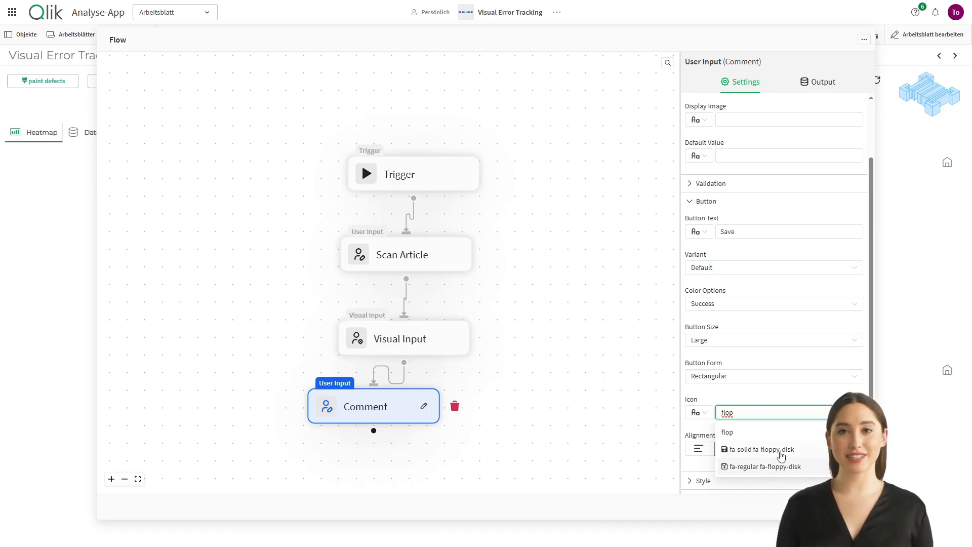
click(762, 449)
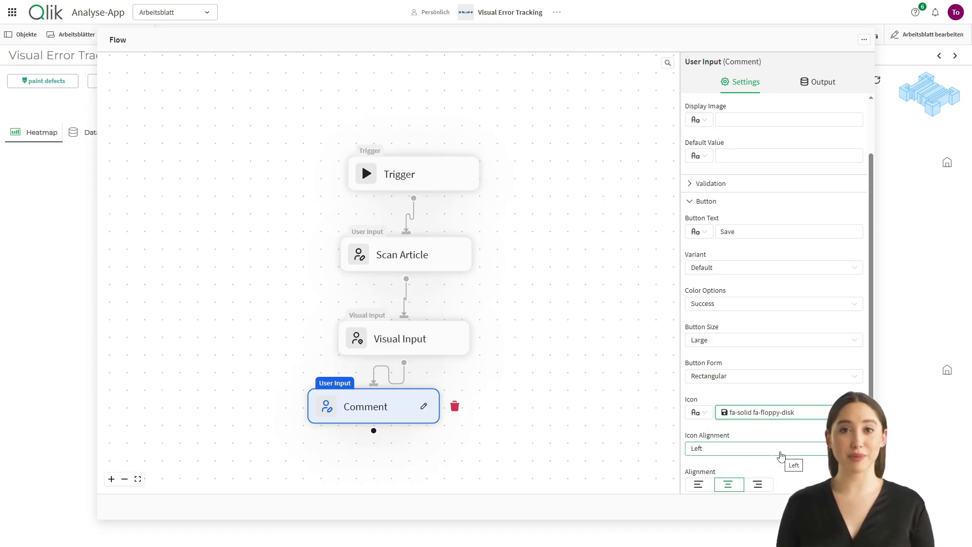
Step: Add a DB Write block below the Comment block and connect the two
drag(561, 418, 561, 246)
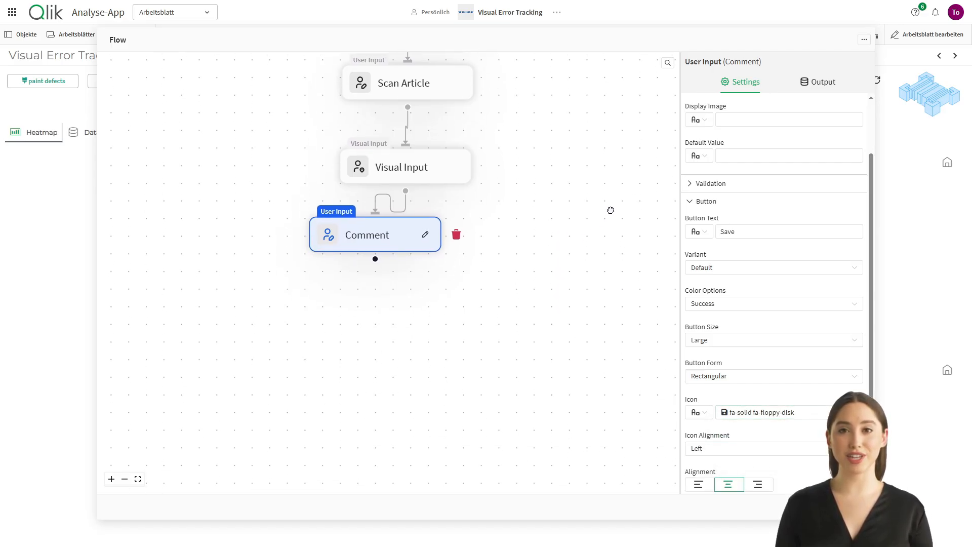
click(610, 210)
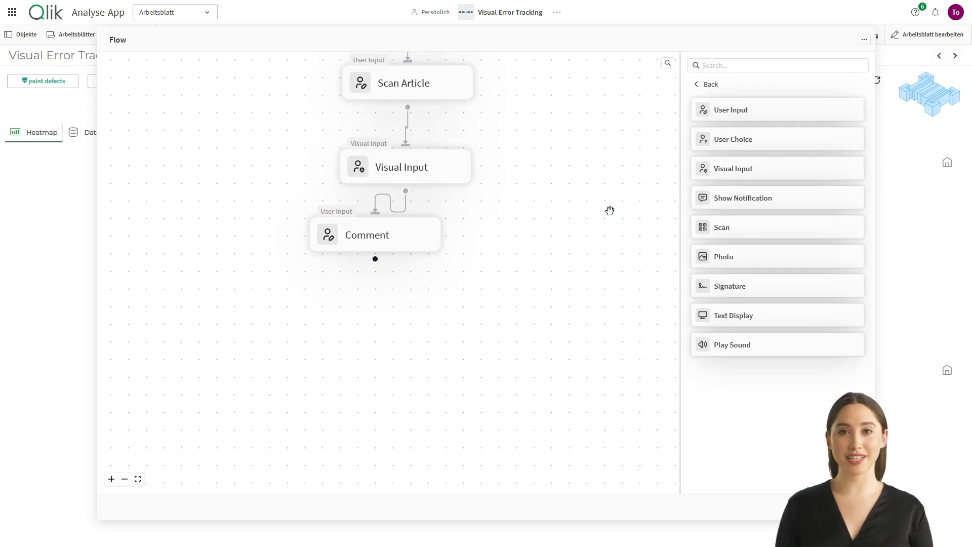
click(703, 84)
click(715, 275)
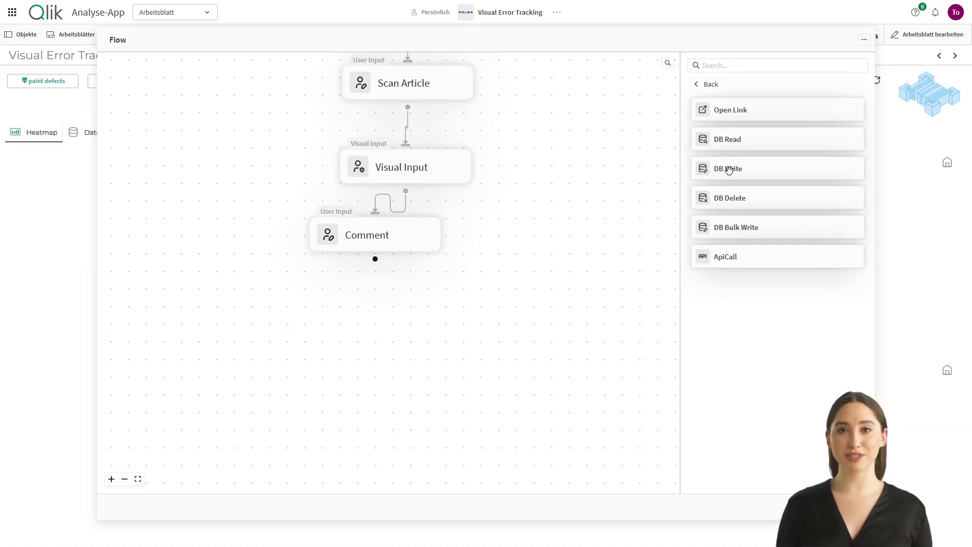
drag(728, 170, 354, 314)
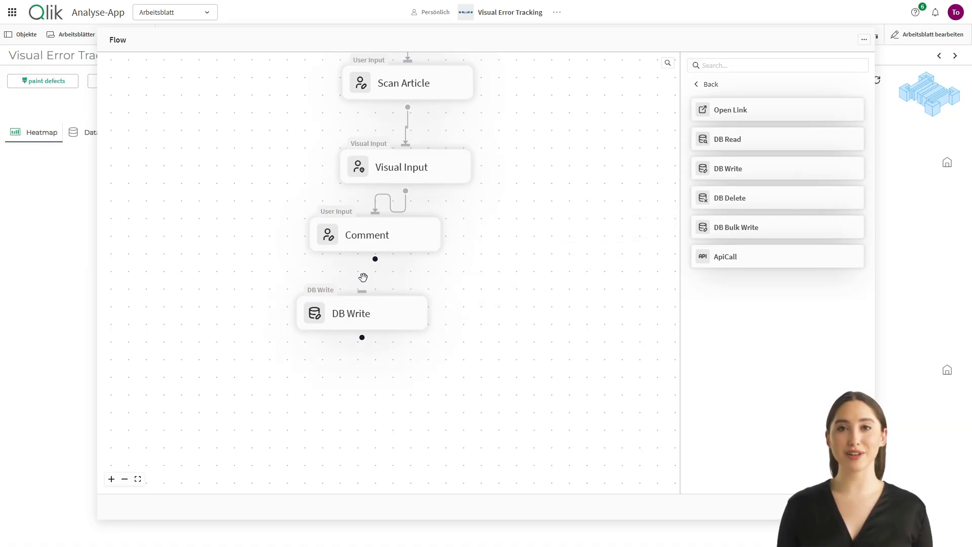
drag(375, 259, 362, 292)
Step: Set the DB Write block's table to visual_error_article and paste the API key
click(370, 314)
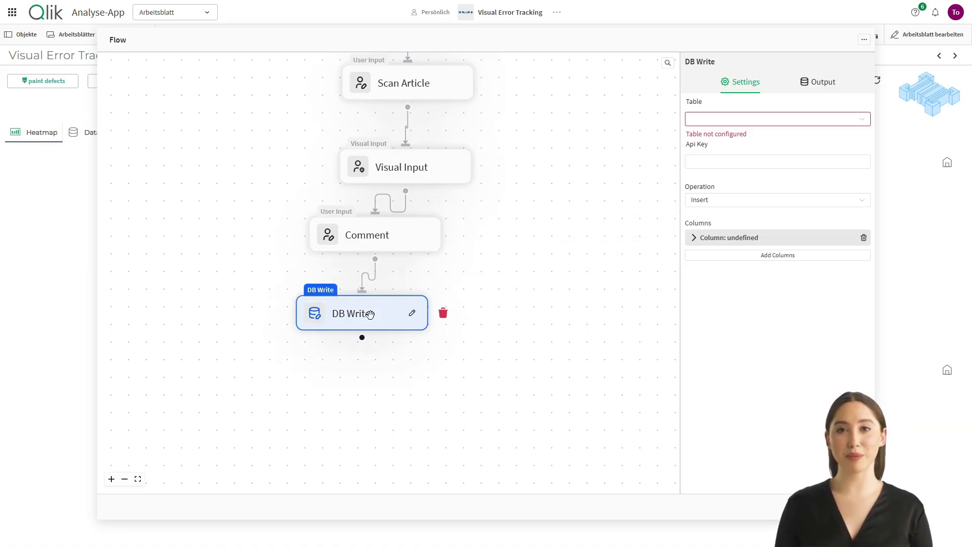
click(699, 119)
text(visu)
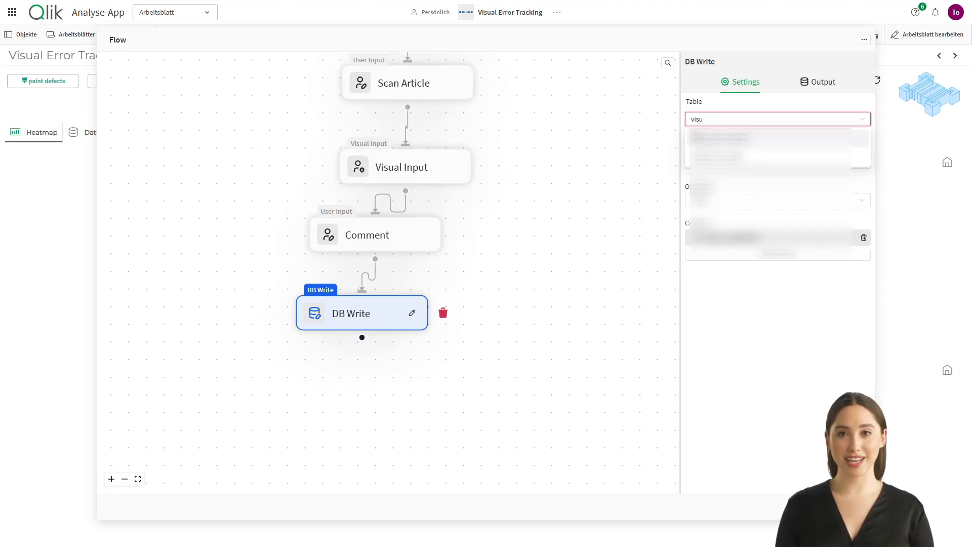
click(700, 135)
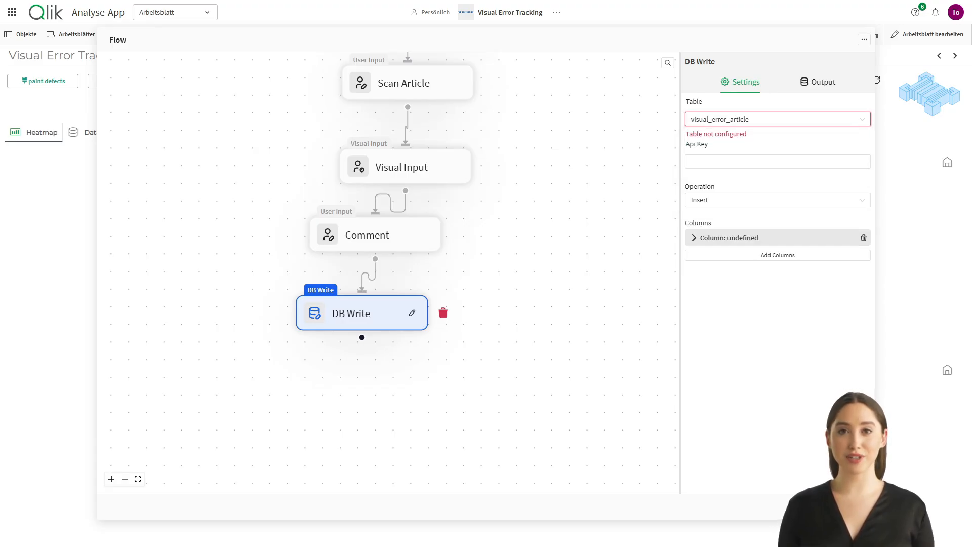
click(722, 162)
key(ctrl+v)
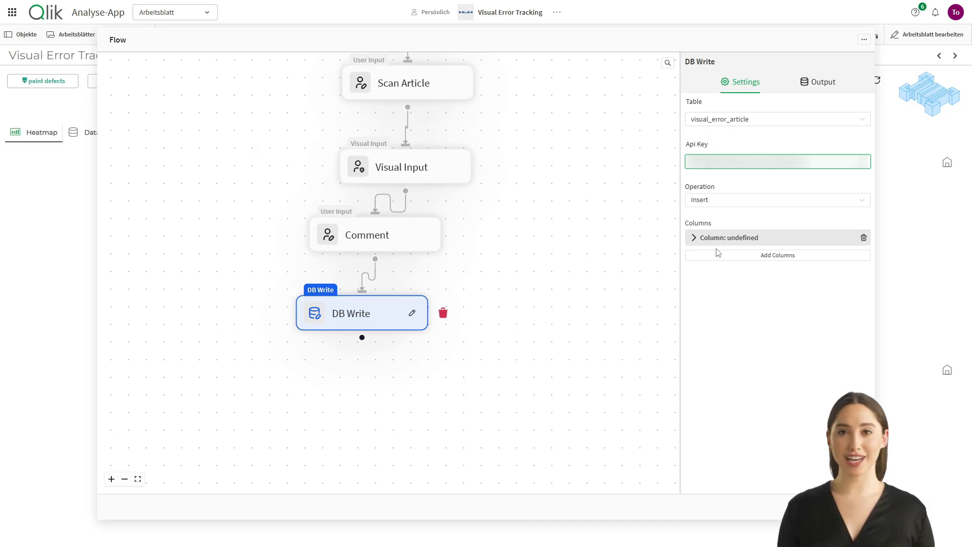
Step: Add a second column entry and map the first to the comment column, using step data InputValue (Comment) as its value
click(716, 255)
click(704, 238)
click(702, 261)
click(712, 299)
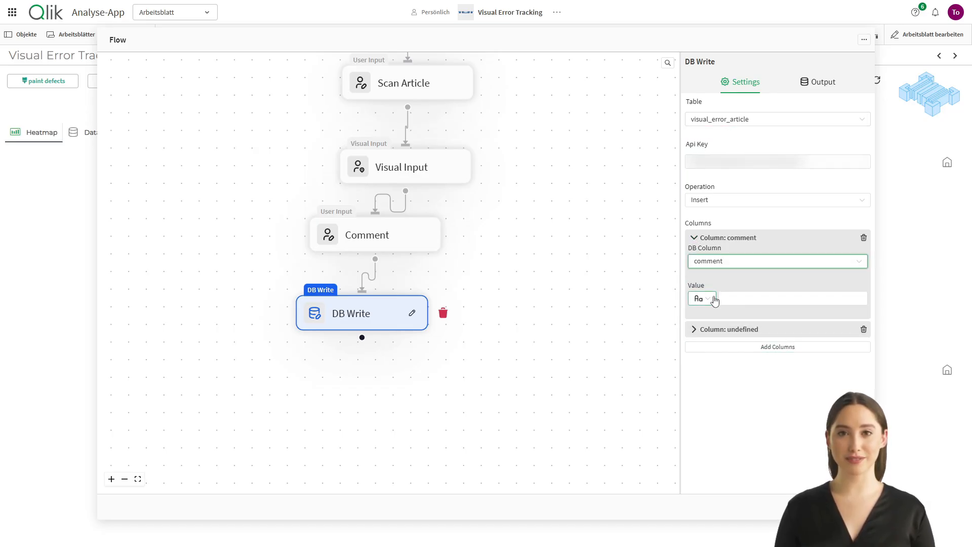
click(701, 298)
click(724, 336)
click(737, 299)
click(768, 318)
Step: Map the second column entry to article_id with step data InputValue (Scan Article) as its value
click(704, 329)
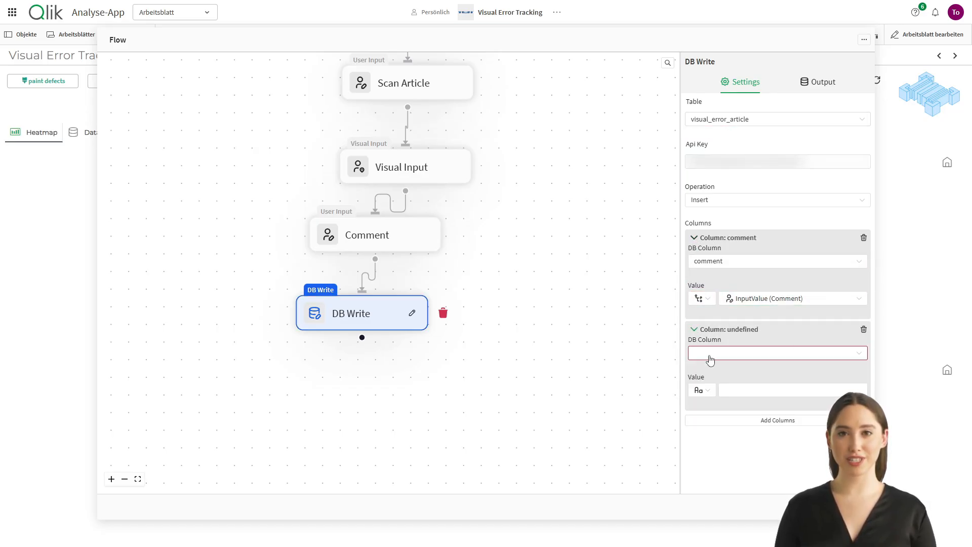
click(777, 352)
click(711, 405)
click(710, 396)
click(715, 405)
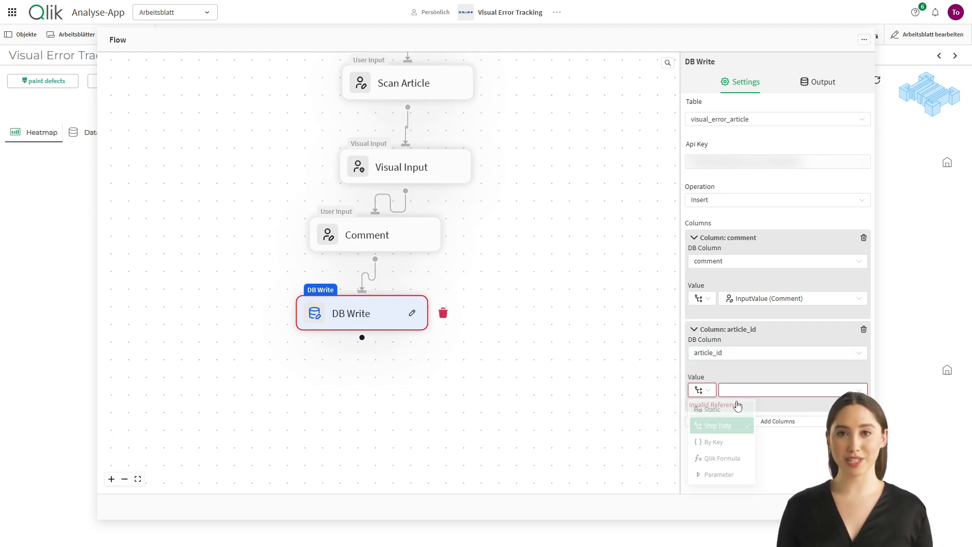
click(736, 392)
click(763, 448)
Step: Add an Iterate block below the DB Write block and connect DB Write to it
drag(548, 363, 579, 279)
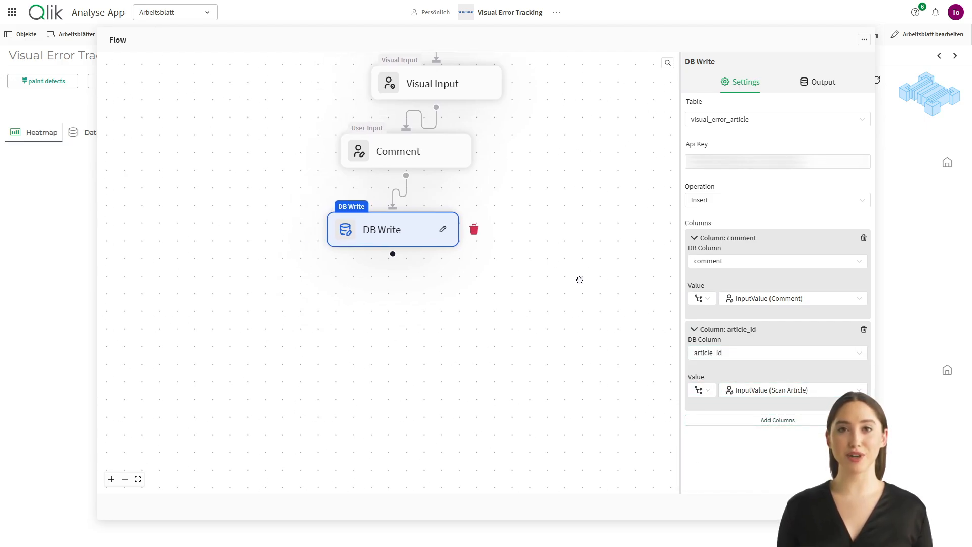
click(622, 185)
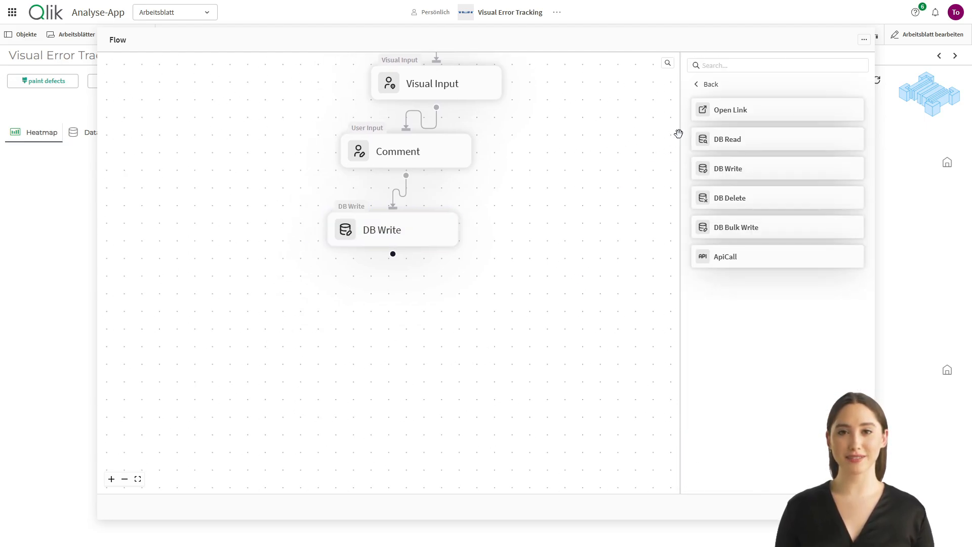
click(697, 84)
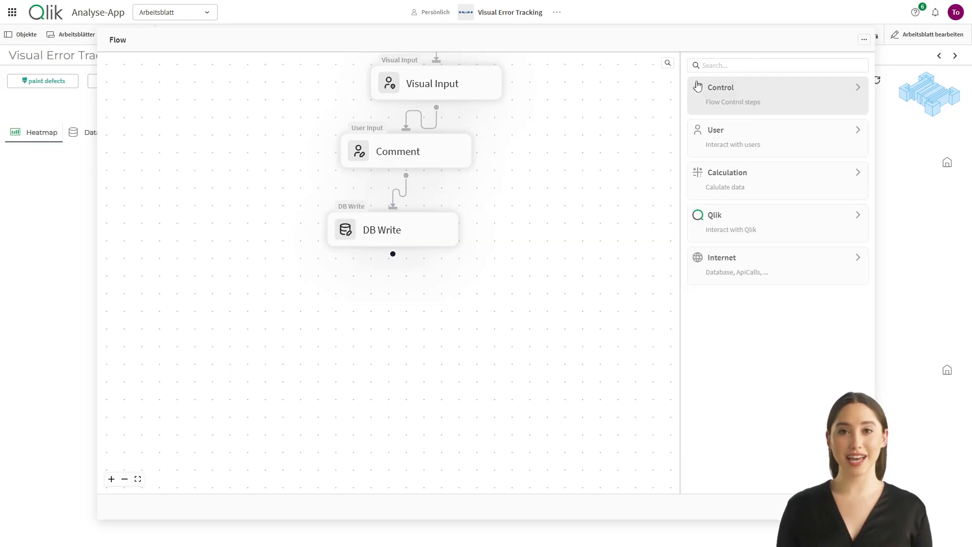
click(728, 108)
drag(743, 146, 380, 337)
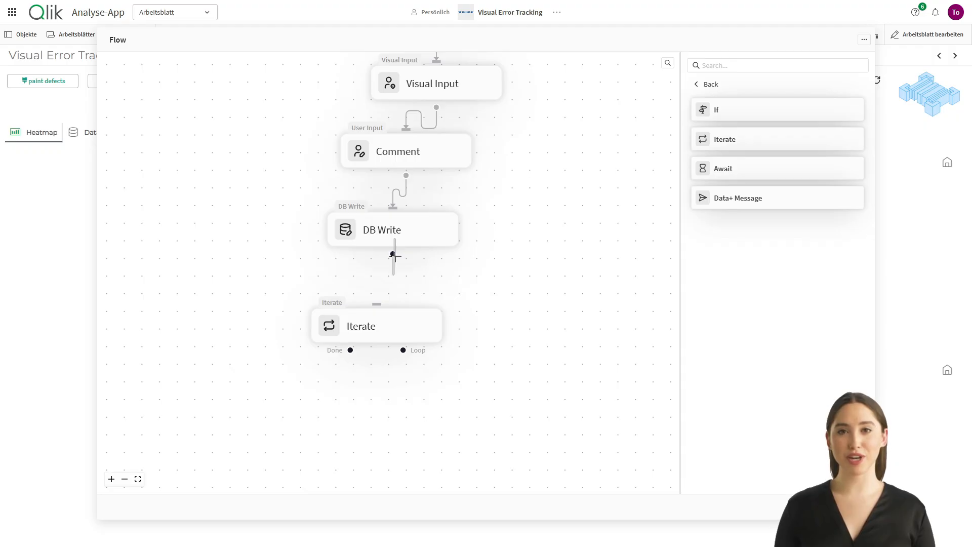
click(394, 256)
drag(393, 255, 380, 303)
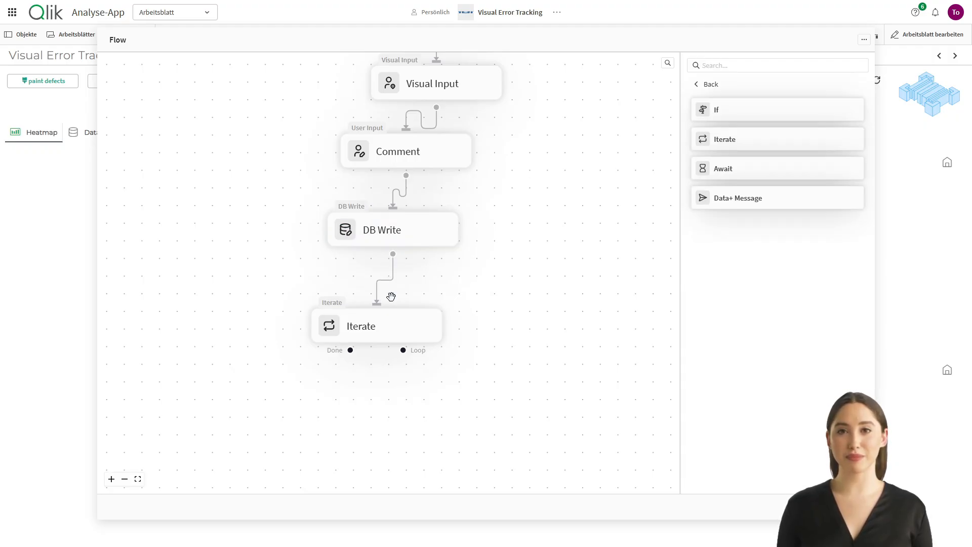
Step: Set the Iterate block's array to Markers (Visual Input)
click(385, 332)
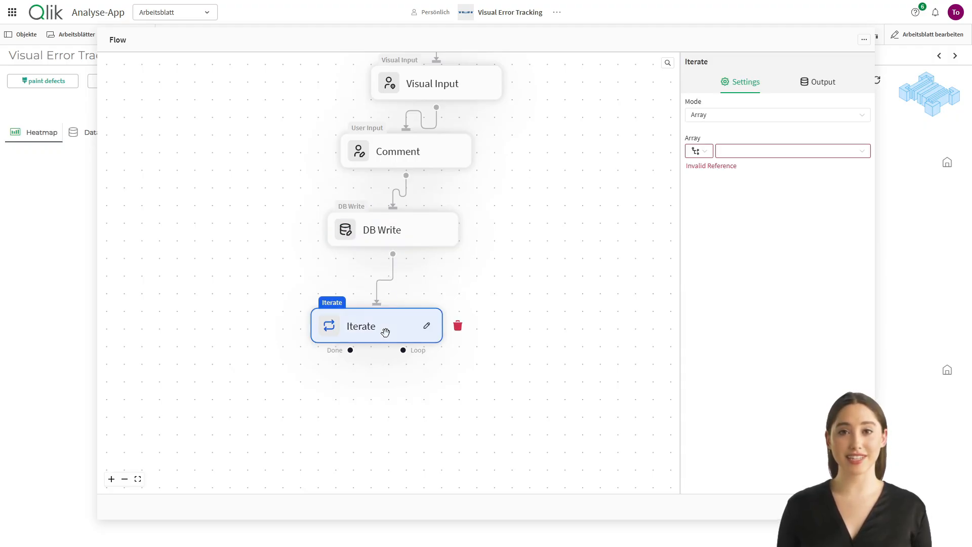
click(725, 155)
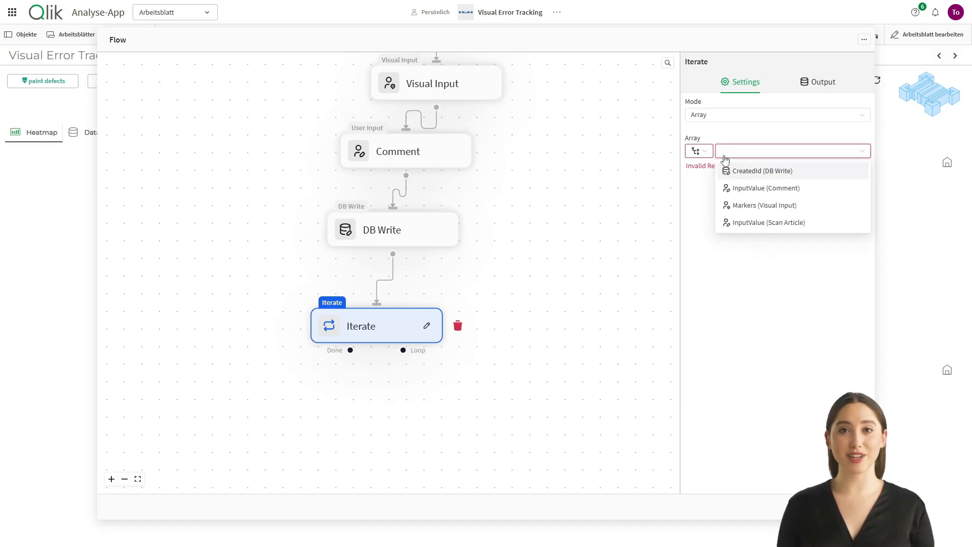
click(758, 208)
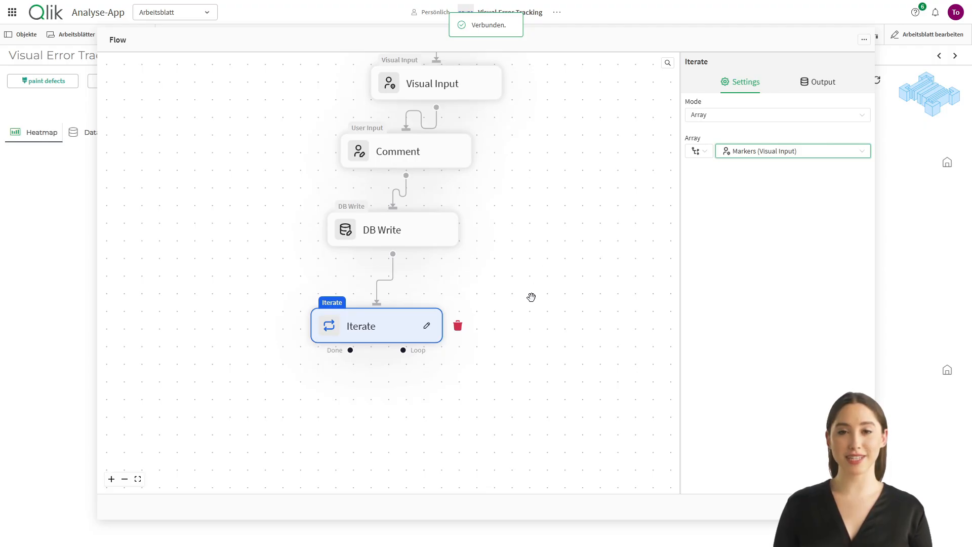
Step: Add another DB Write block below the Iterate block and connect it to the Loop output
drag(531, 297, 543, 236)
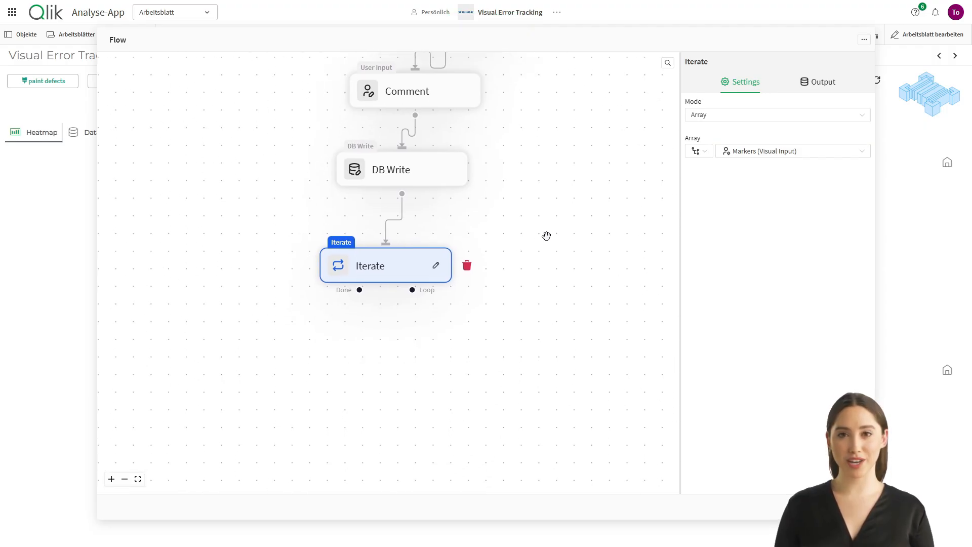
click(566, 186)
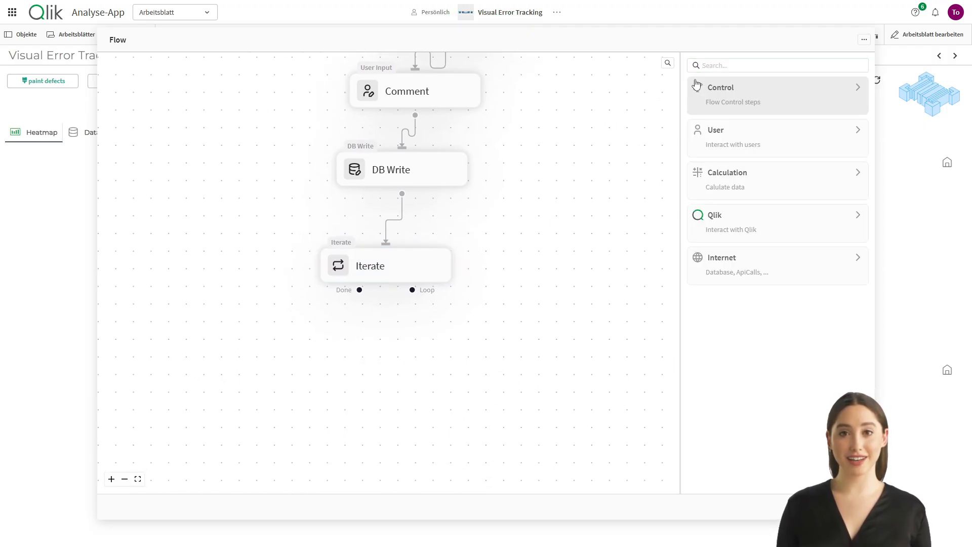
click(733, 260)
drag(760, 171, 513, 368)
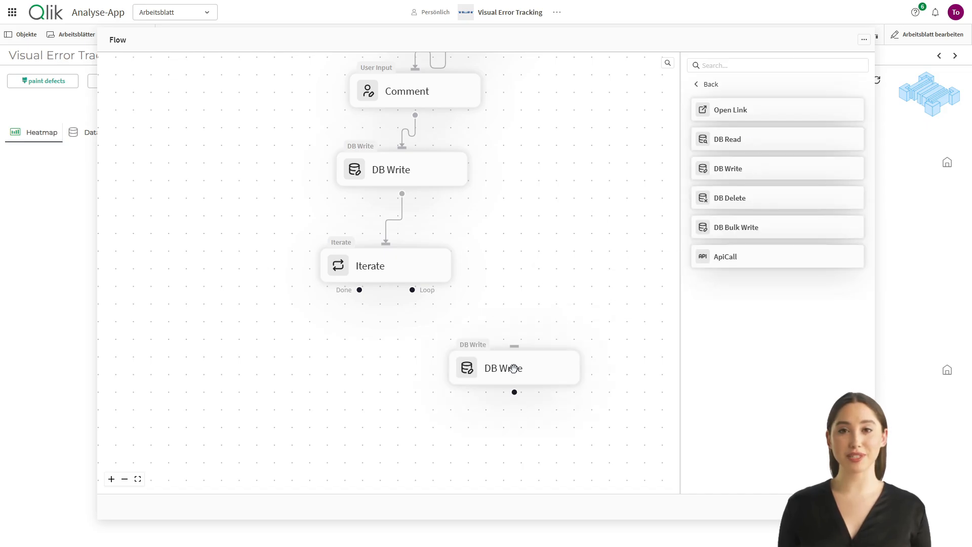
drag(411, 290, 511, 353)
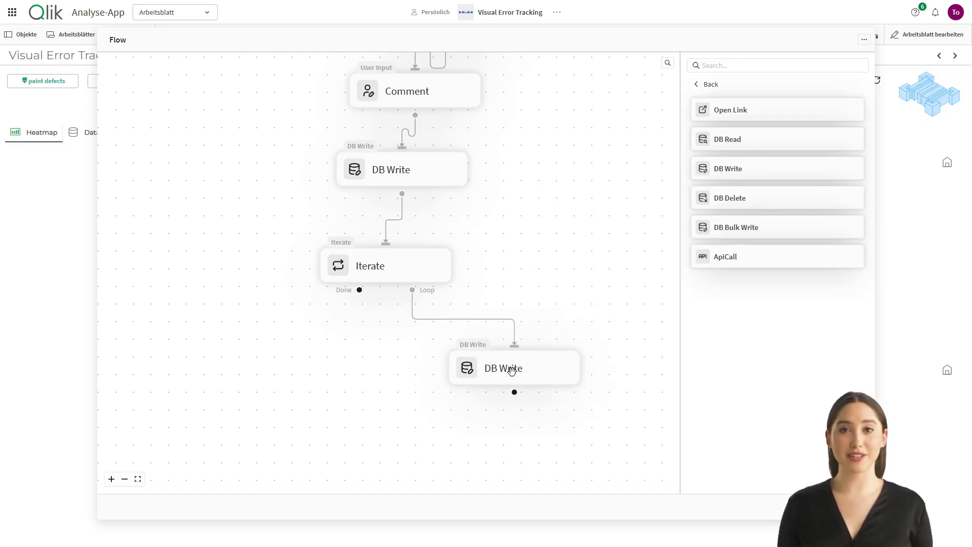
Step: Set the looped DB Write block's table to visual_error_grid and fill in the API key
click(511, 370)
click(721, 120)
text(visual)
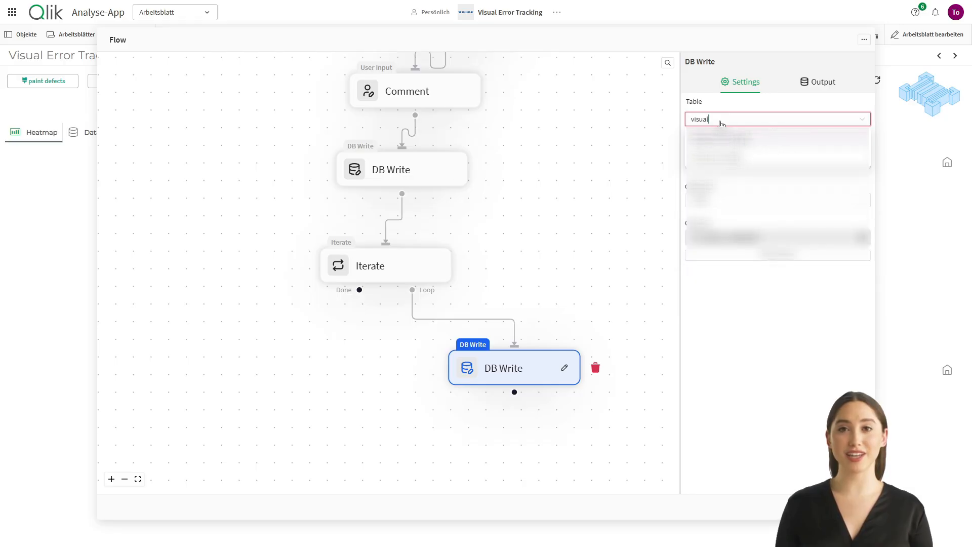
click(754, 158)
click(753, 157)
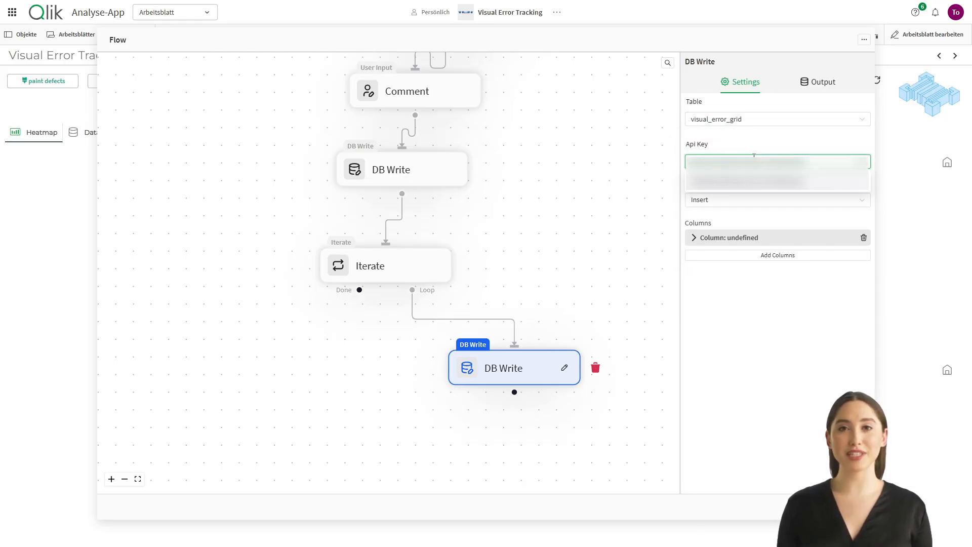
click(762, 180)
Step: Add three more column entries to the looped DB Write block
click(734, 256)
click(731, 274)
click(728, 292)
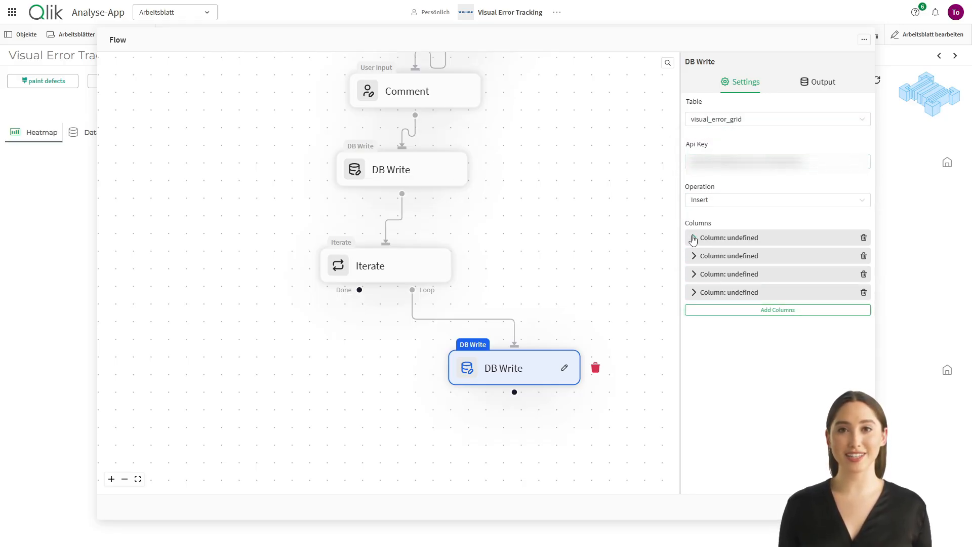
Step: Map the looped DB Write block's first column to article_id with step data InputValue (Scan Article) as its value
click(693, 239)
click(702, 262)
click(709, 298)
click(708, 300)
click(718, 337)
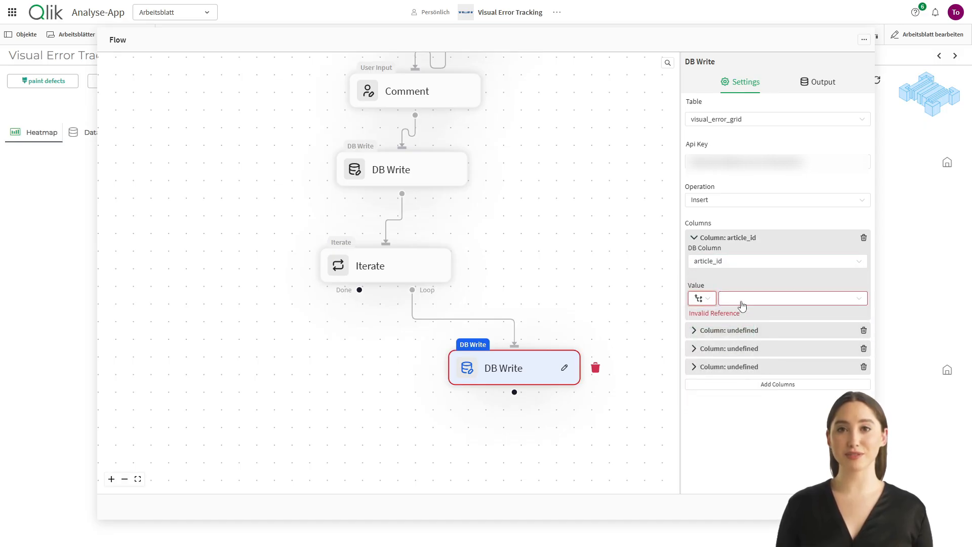
click(742, 304)
click(749, 336)
Step: Map the looped DB Write block's second column to percentage_x, taking its value by key percX from the Iteration Element
click(729, 330)
click(734, 353)
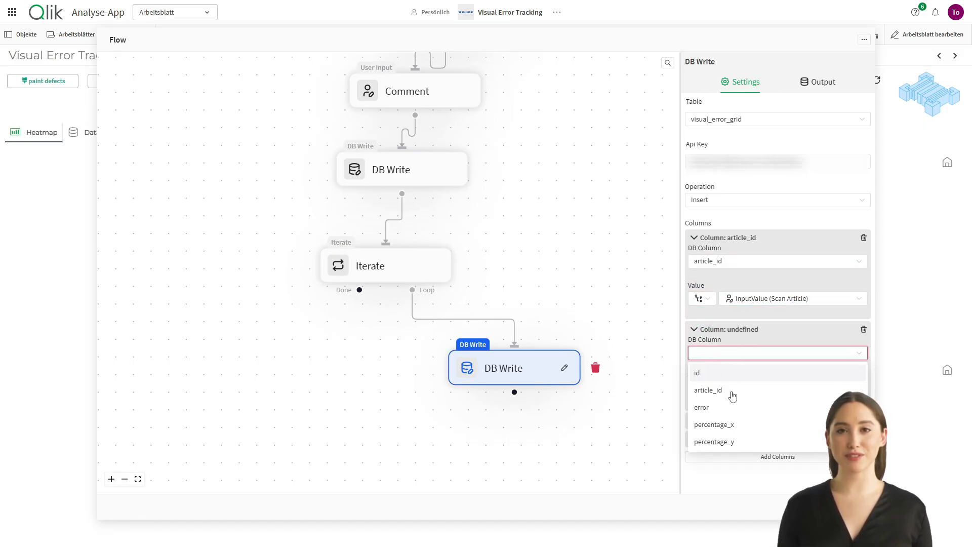
click(737, 425)
click(704, 390)
click(728, 444)
click(747, 391)
click(754, 408)
click(796, 392)
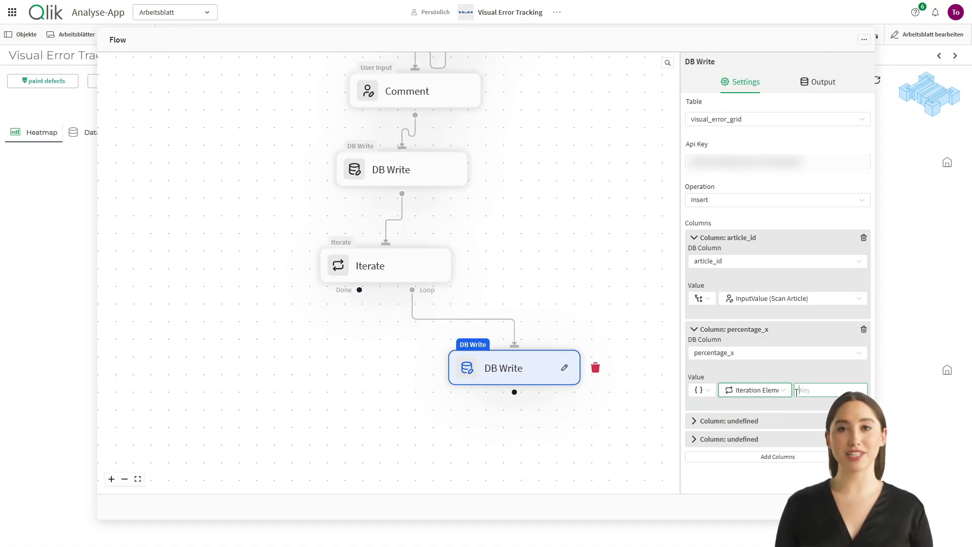
text(percX)
Step: Map the looped DB Write block's third column to percentage_y, taking its value by key percY from the Iteration Element
click(694, 421)
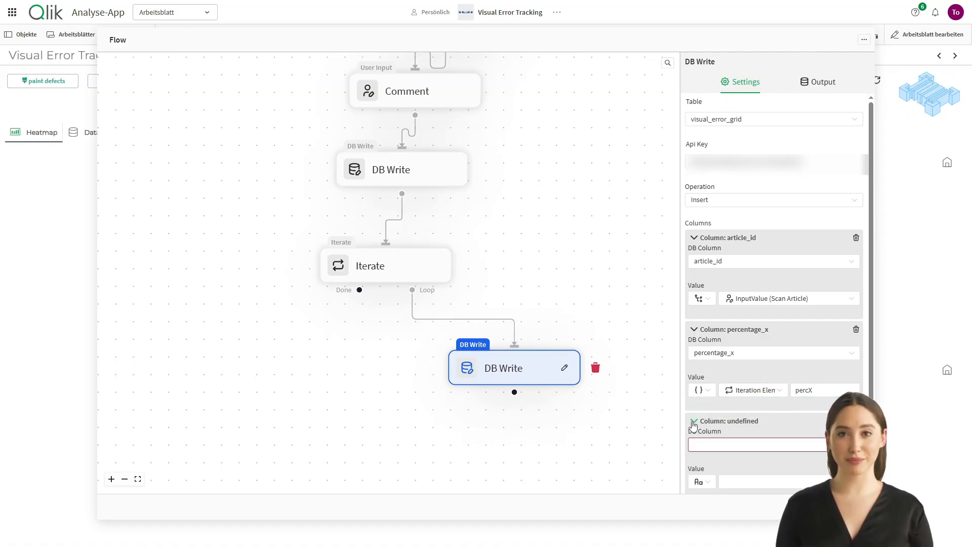
click(756, 445)
click(717, 529)
click(702, 430)
click(734, 464)
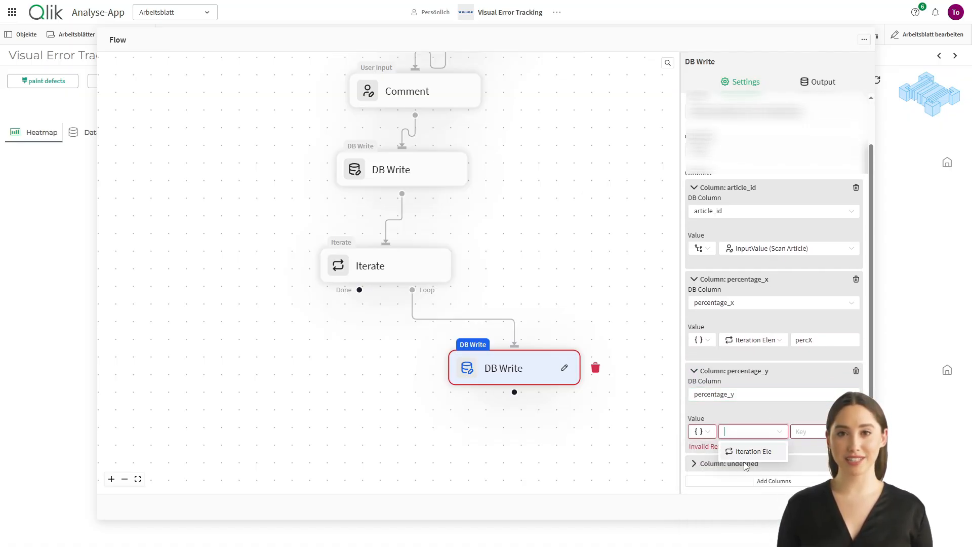
click(754, 451)
click(800, 432)
text(percY)
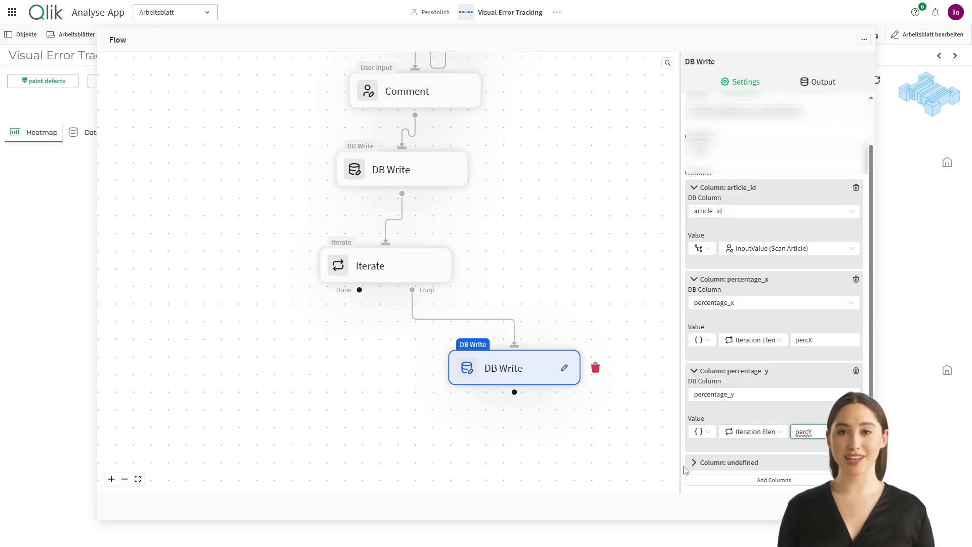
Step: Map the looped DB Write block's fourth column to error, taking its value by key value from the Iteration Element
click(694, 462)
scroll(709, 441, down, 2)
click(720, 415)
click(715, 468)
click(703, 450)
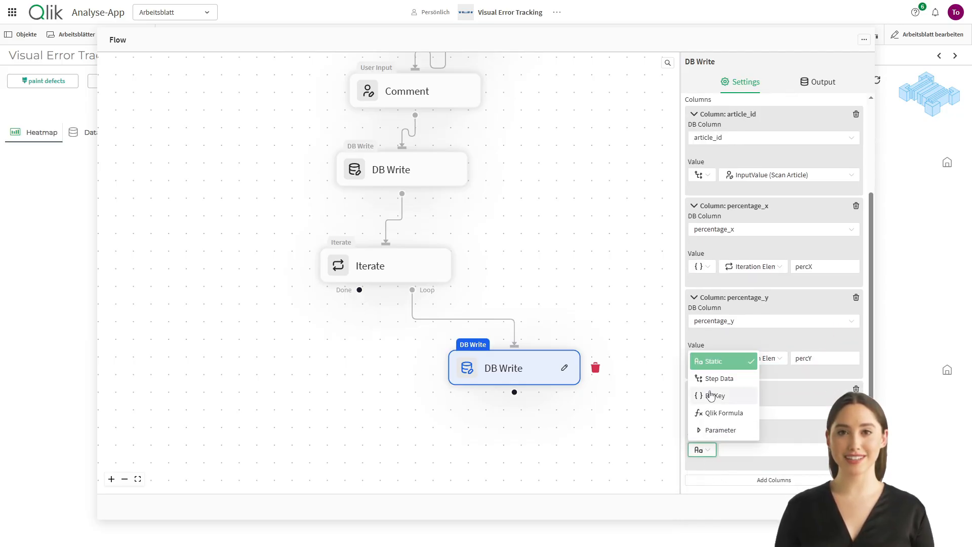
click(711, 395)
click(749, 449)
click(752, 467)
click(805, 449)
text(value)
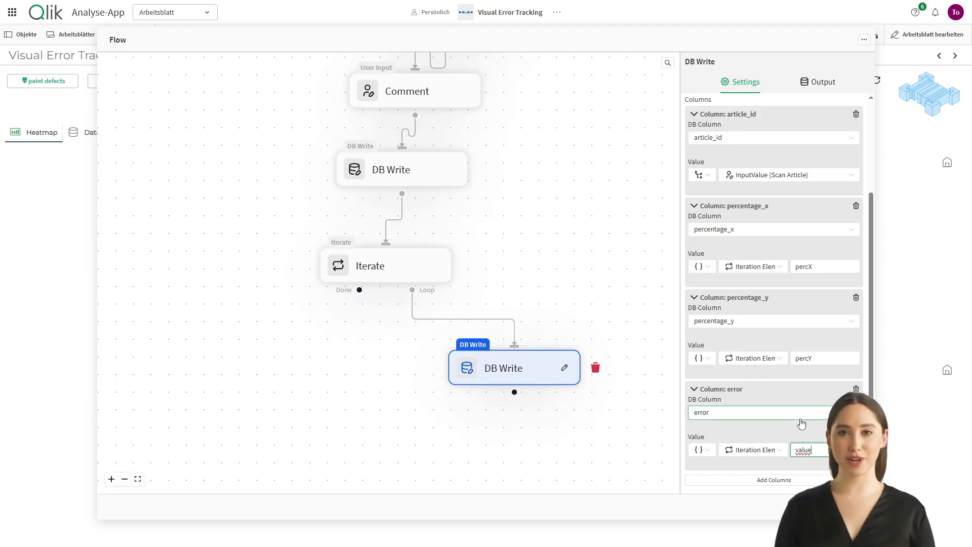
Step: Connect the looped DB Write block's output back to the Iterate block and attach a new Reload block to Iterate's Done output
click(613, 432)
drag(515, 393, 386, 243)
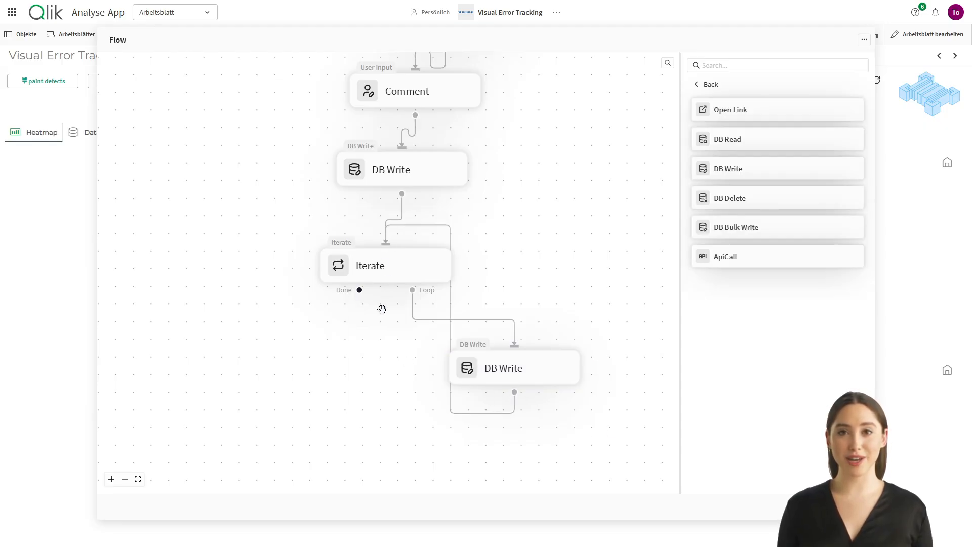
click(705, 84)
click(749, 172)
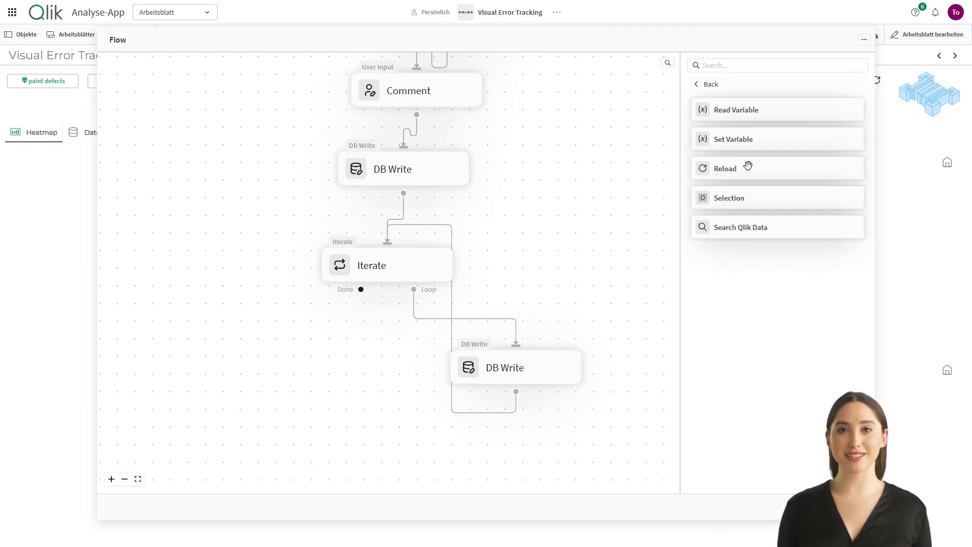
drag(748, 165, 304, 405)
drag(360, 289, 312, 380)
scroll(594, 255, down, 3)
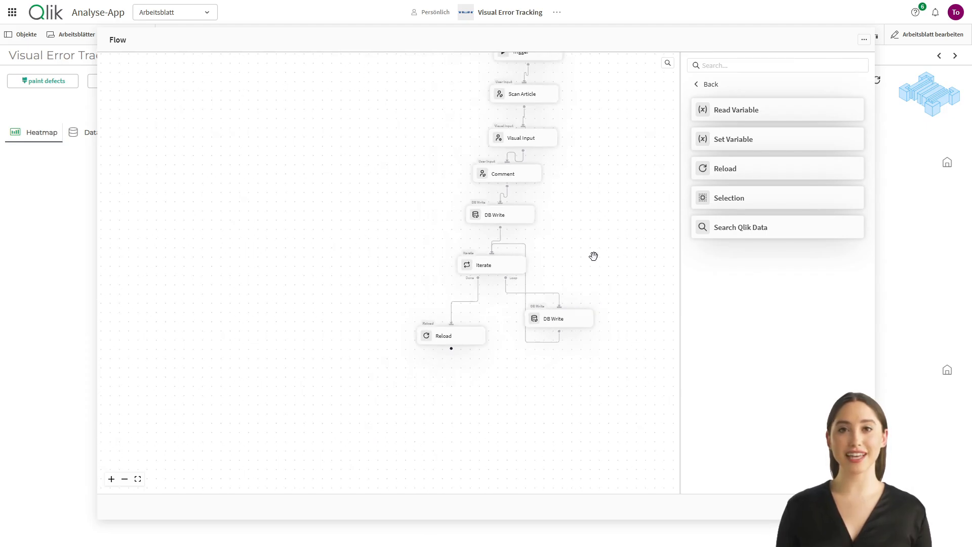
drag(594, 255, 514, 314)
scroll(493, 280, up, 2)
drag(493, 280, 487, 300)
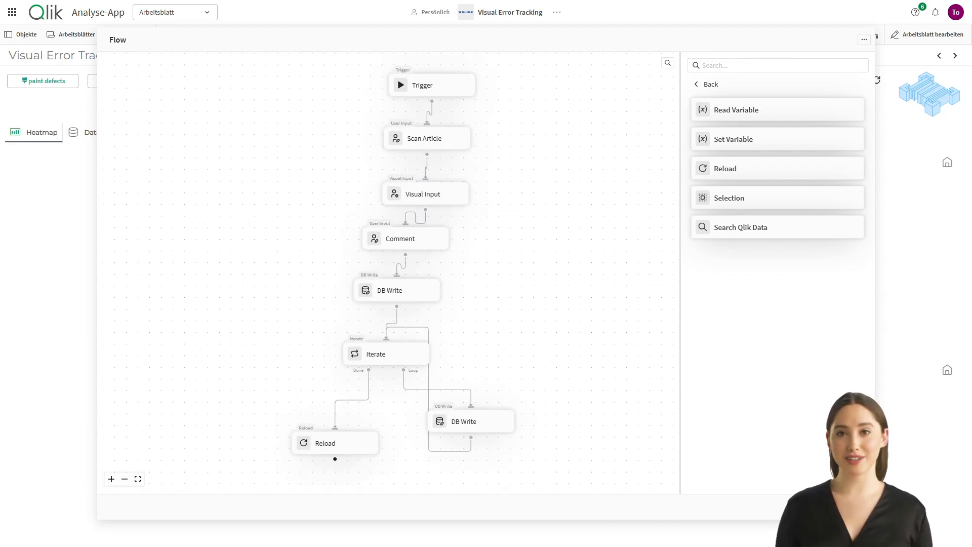